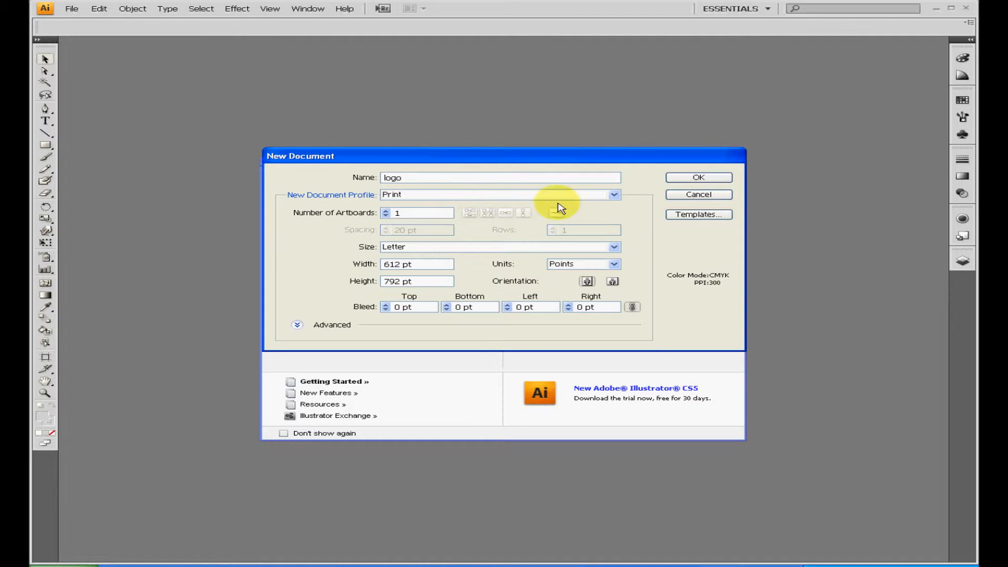
# Create a single-artboard Letter-size print document named logo
pyautogui.click(715, 179)
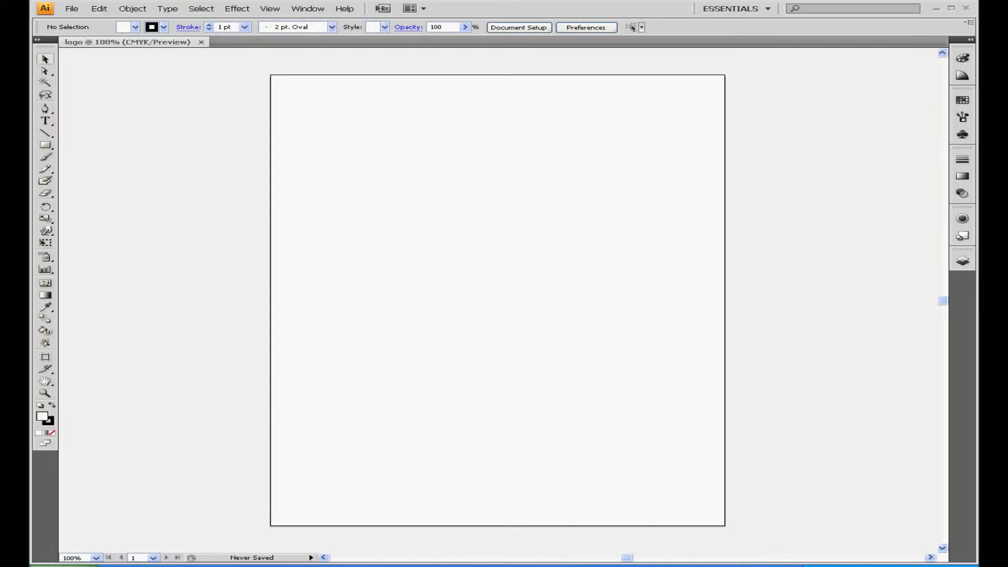
# Switch to Google in the web browser and run an image search for "nike logo"
pyautogui.hotkey('alt', 'Tab')
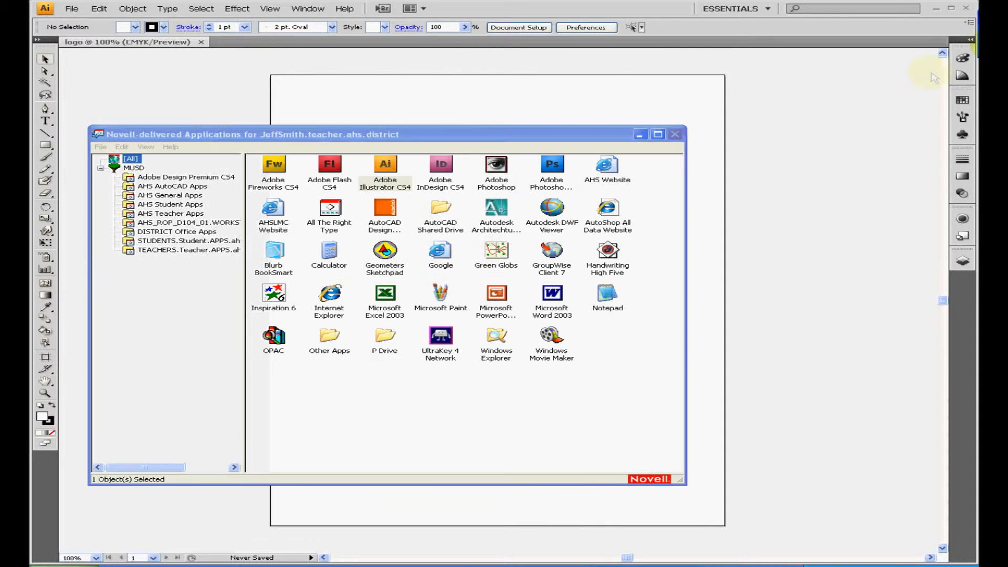
pyautogui.doubleClick(442, 254)
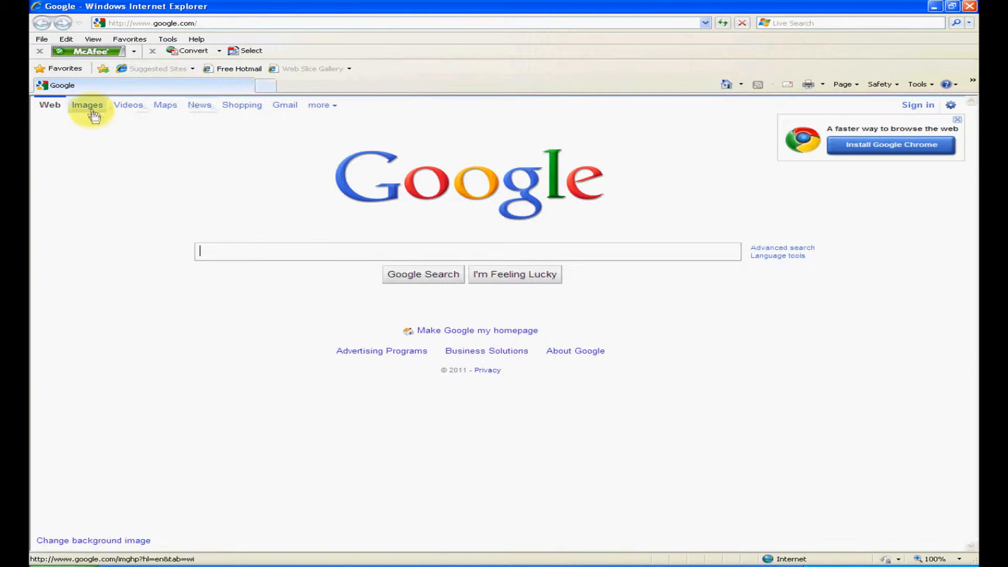
pyautogui.click(90, 109)
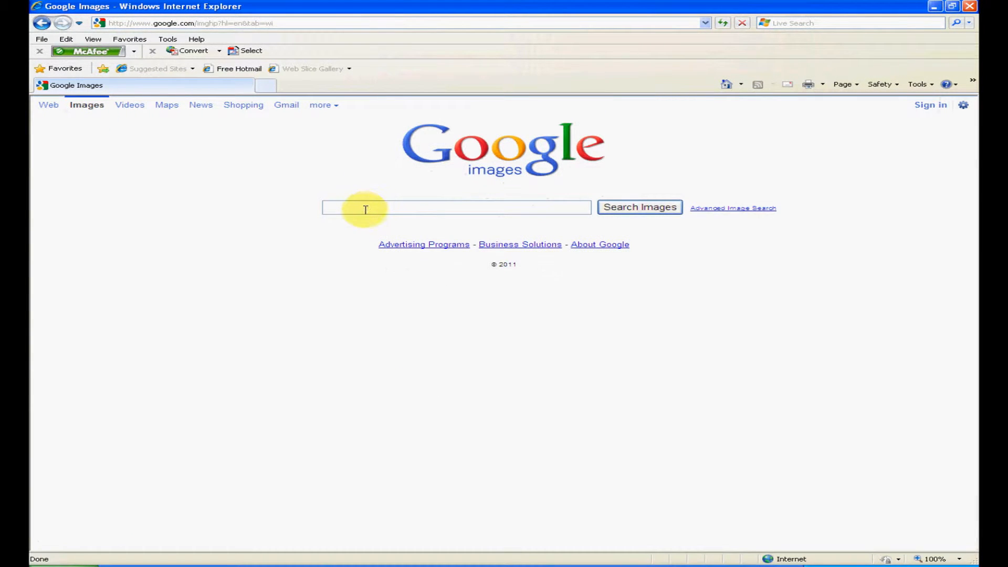
pyautogui.write('nik')
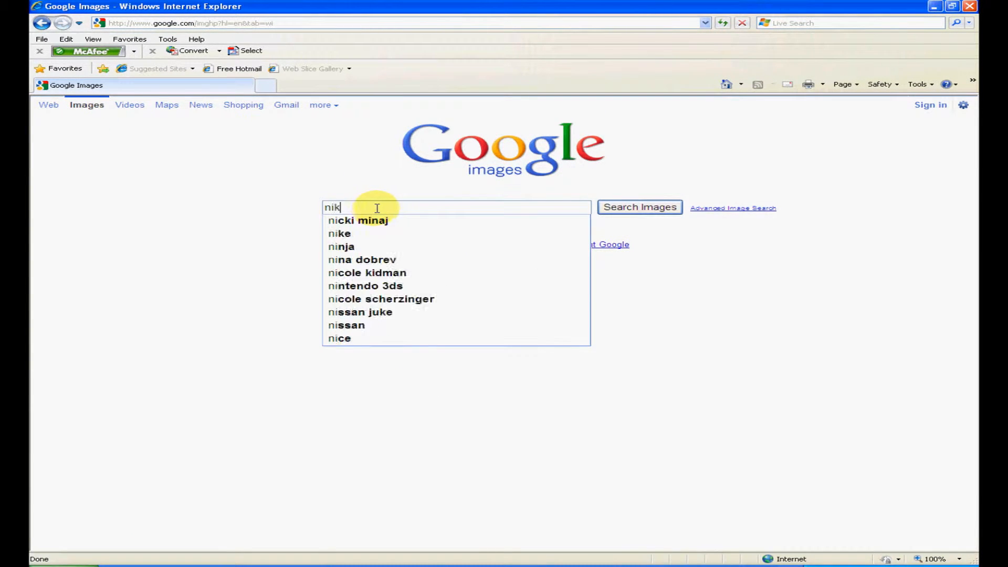
pyautogui.write('e logo')
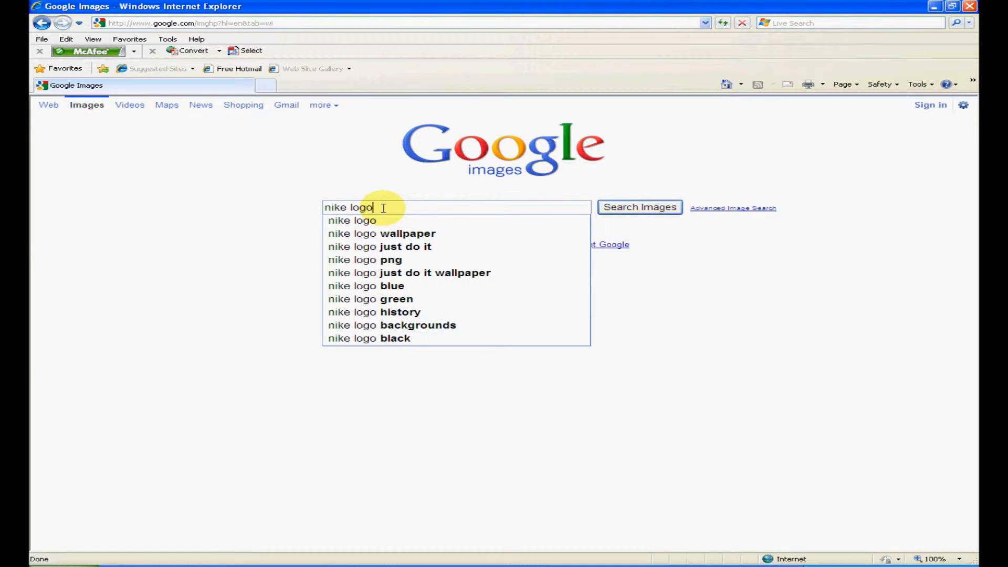
pyautogui.press('Return')
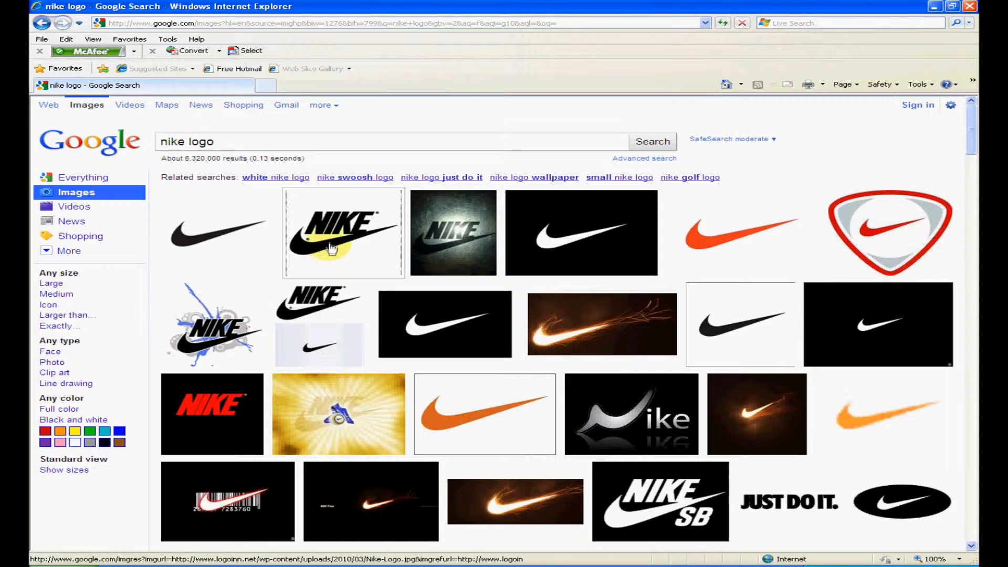
# Open the black NIKE wordmark-and-swoosh result from logoinn.net as a full-size image
pyautogui.click(332, 249)
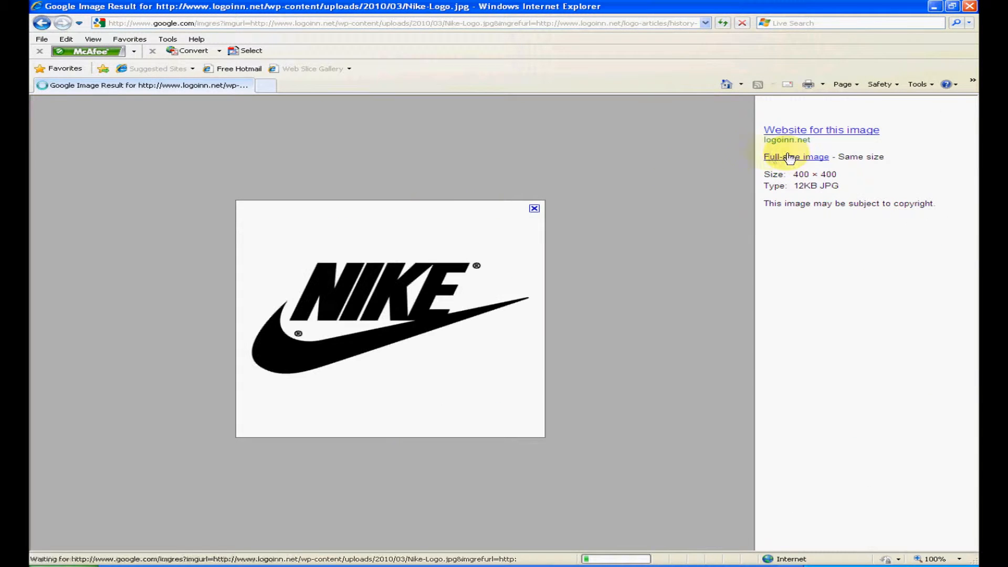
pyautogui.click(789, 157)
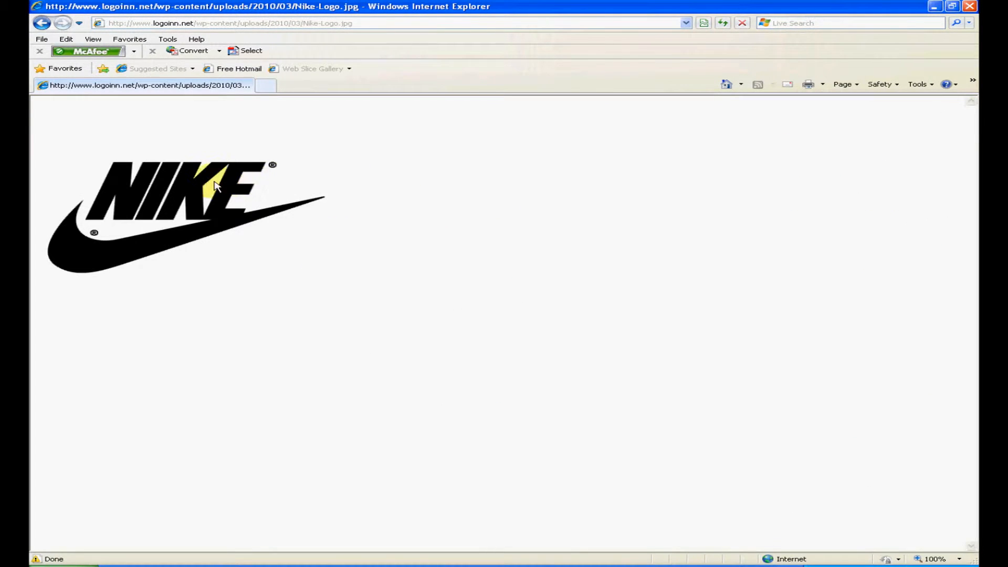
pyautogui.rightClick(216, 184)
pyautogui.click(292, 260)
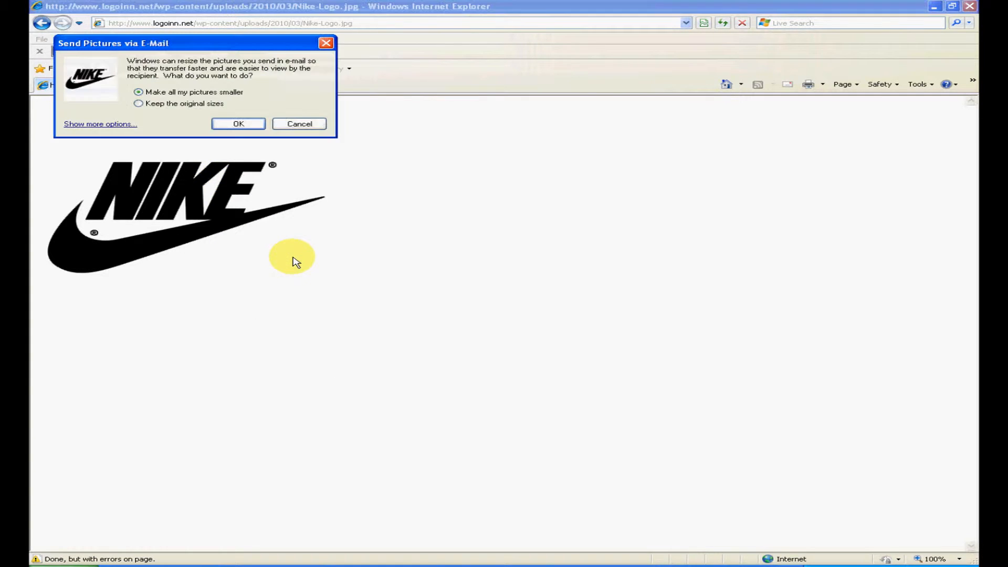
pyautogui.click(299, 124)
# Save the logo picture as JPEG Nike-Logo in Comp Apps - Lessons > Illustrator Logo, inside the teacher's back-up folder under Students on drive T:
pyautogui.rightClick(217, 206)
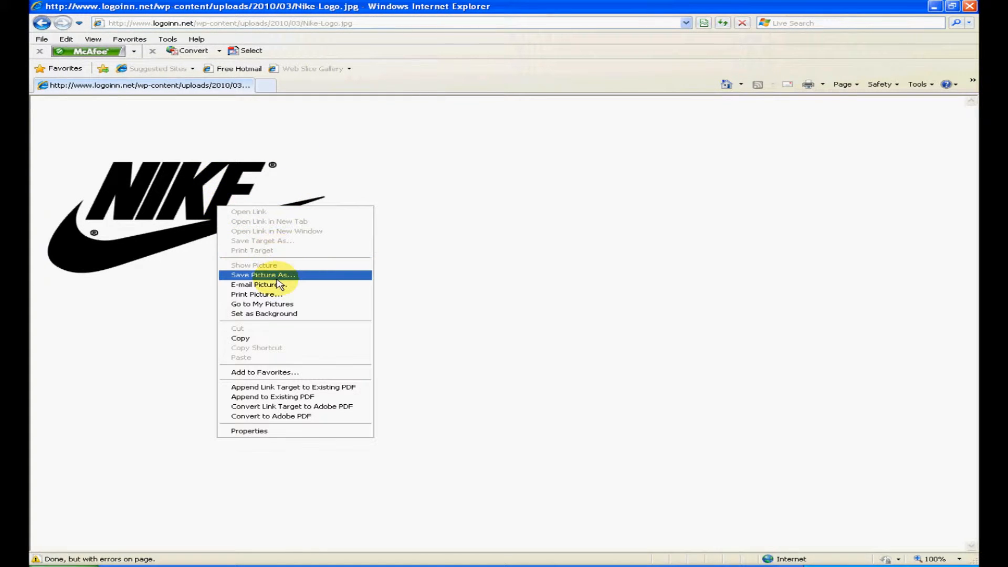
pyautogui.click(276, 276)
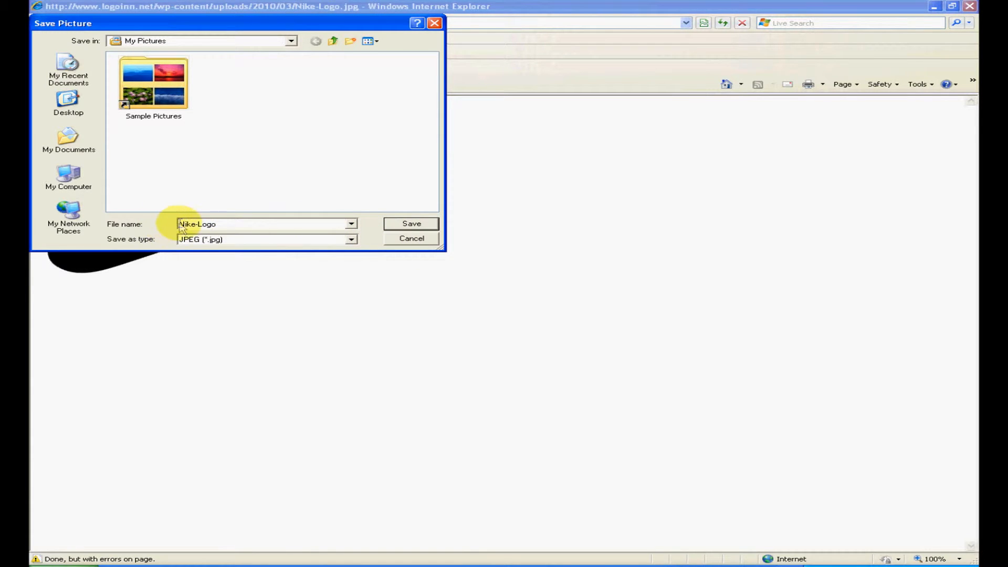
pyautogui.click(79, 179)
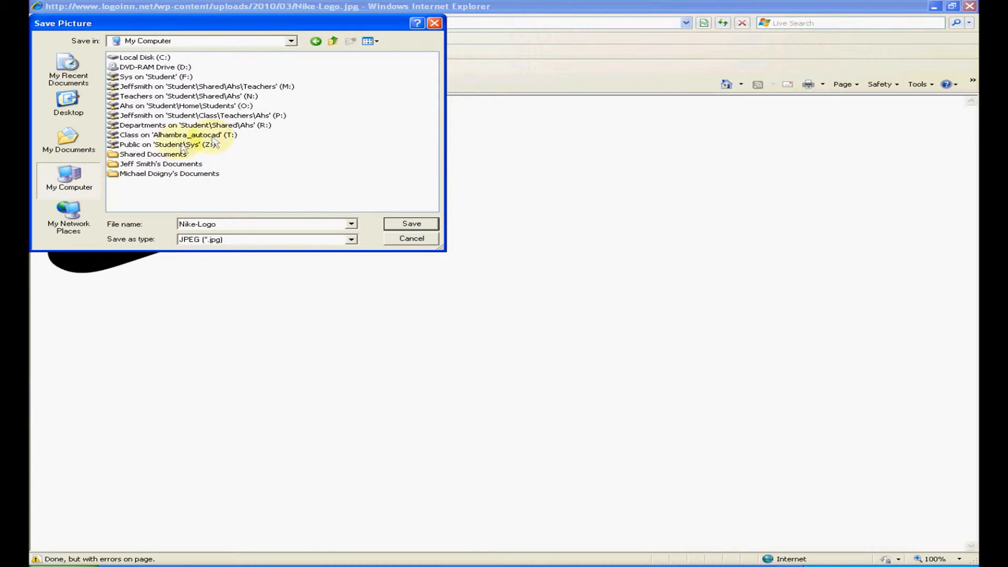
pyautogui.doubleClick(211, 136)
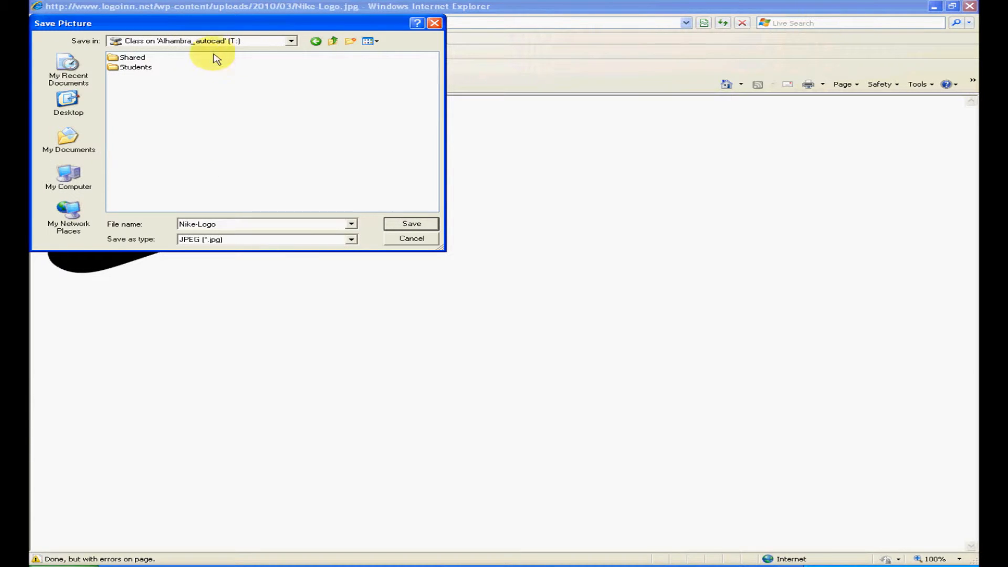
pyautogui.doubleClick(135, 68)
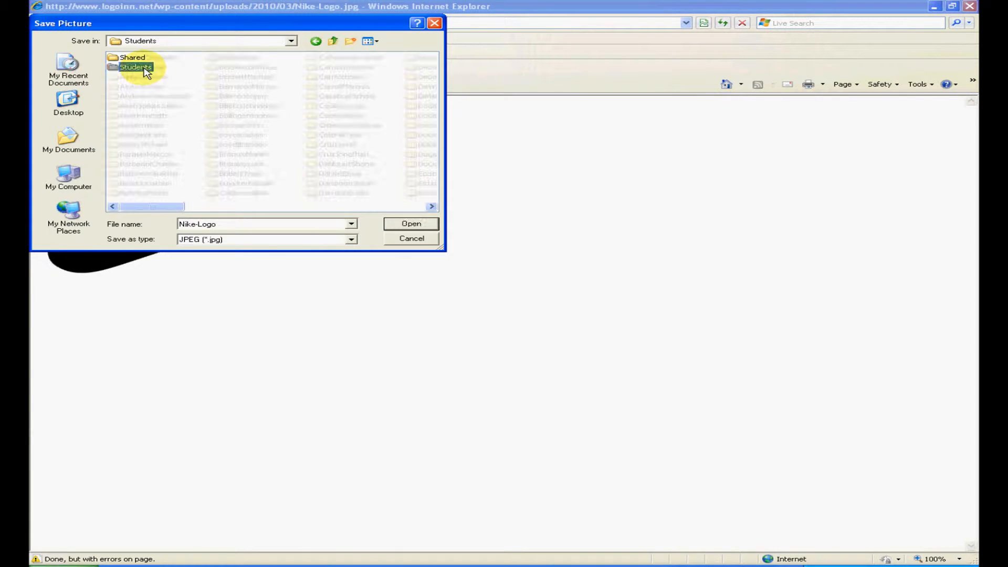
pyautogui.press('j')
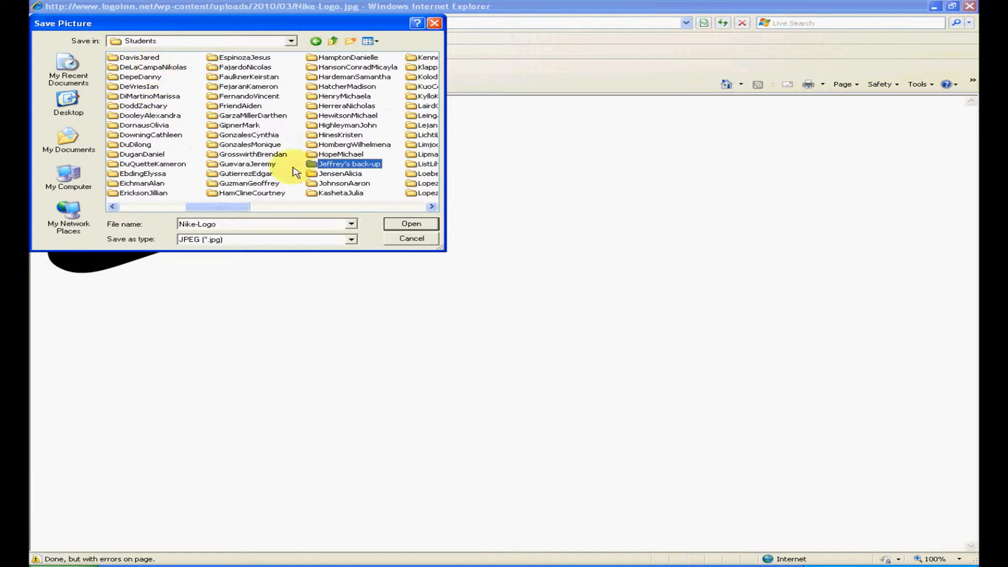
pyautogui.doubleClick(329, 166)
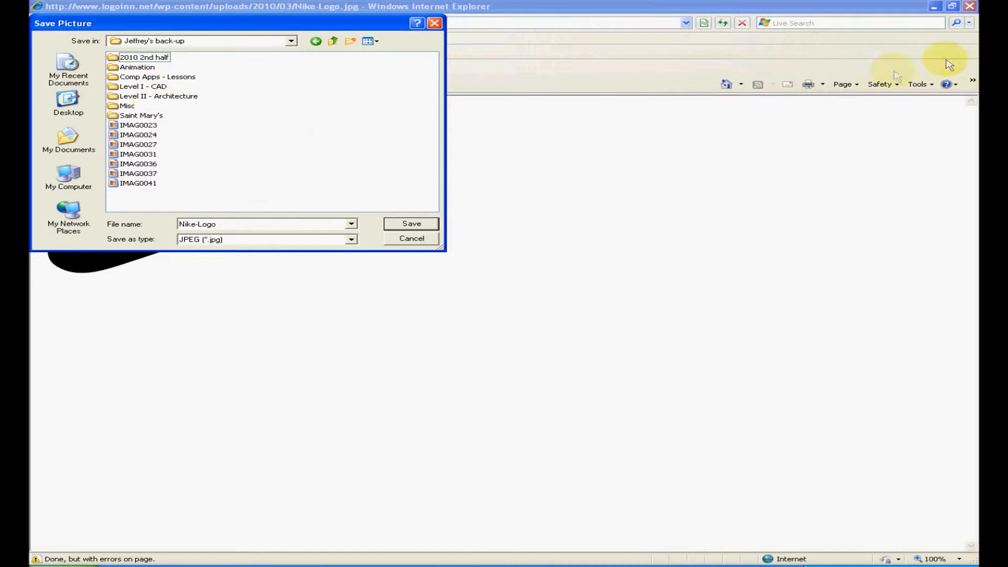
pyautogui.doubleClick(138, 76)
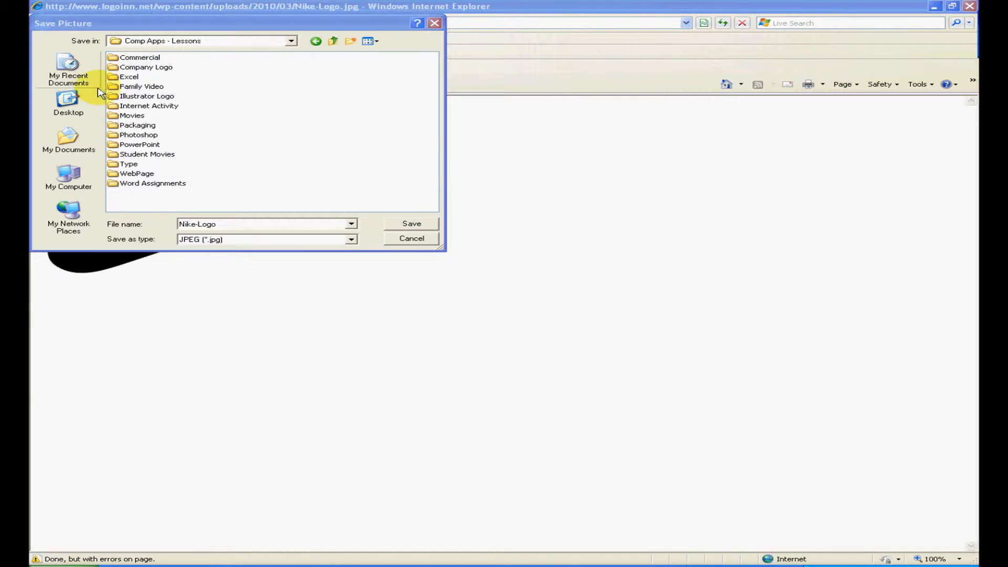
pyautogui.doubleClick(134, 95)
pyautogui.click(350, 239)
pyautogui.click(350, 239)
pyautogui.click(400, 225)
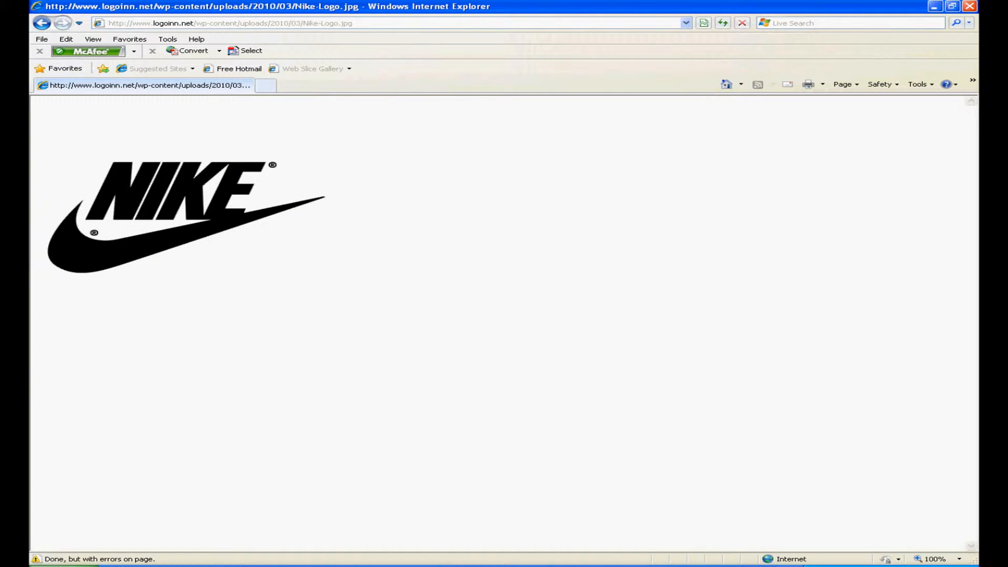
# Bring the Nike logo picture from the browser onto the artboard of the logo document in Illustrator and maximize its window
pyautogui.hotkey('alt', 'Tab')
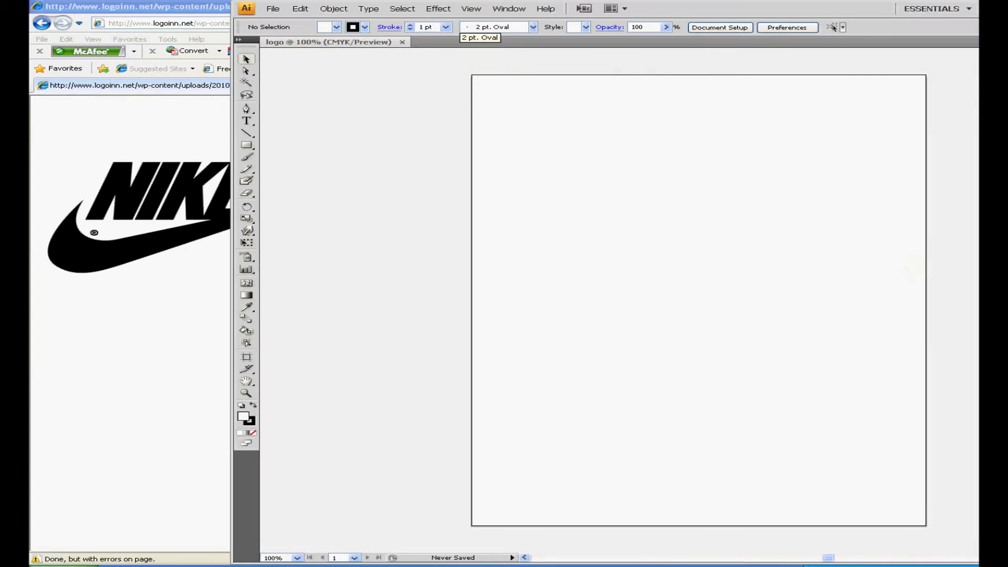
pyautogui.click(169, 236)
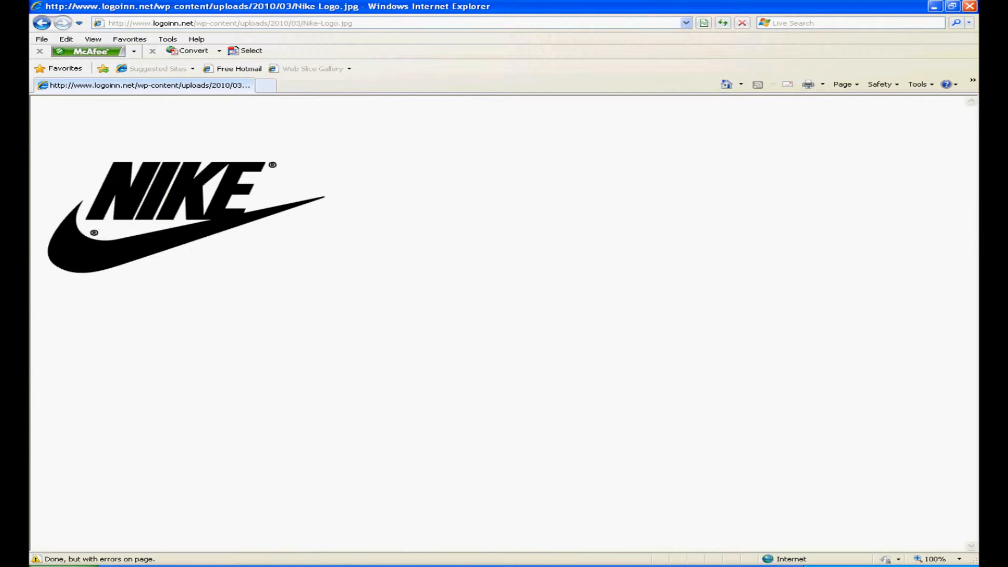
pyautogui.hotkey('alt', 'Tab')
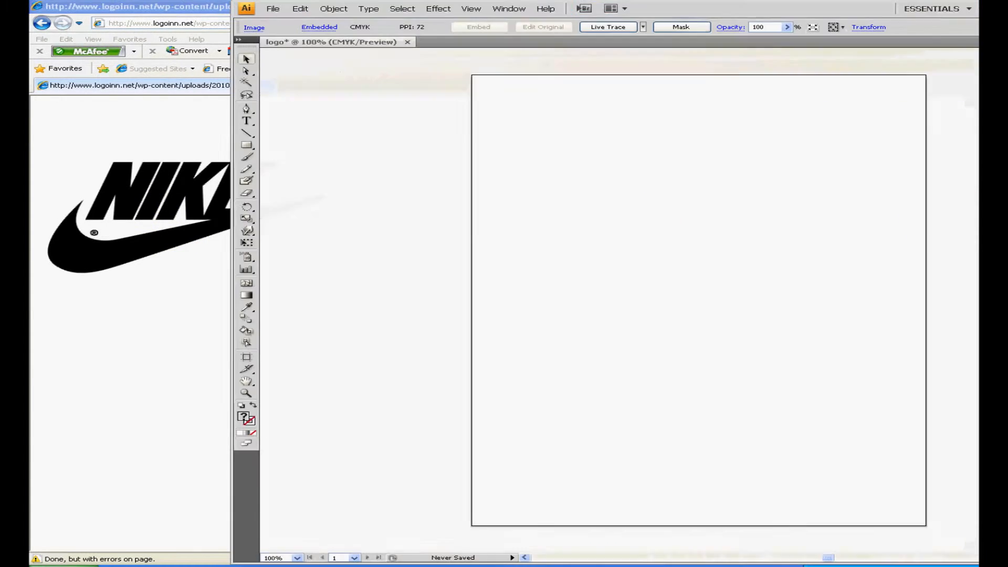
pyautogui.doubleClick(786, 4)
pyautogui.moveTo(913, 263); pyautogui.dragTo(451, 236)
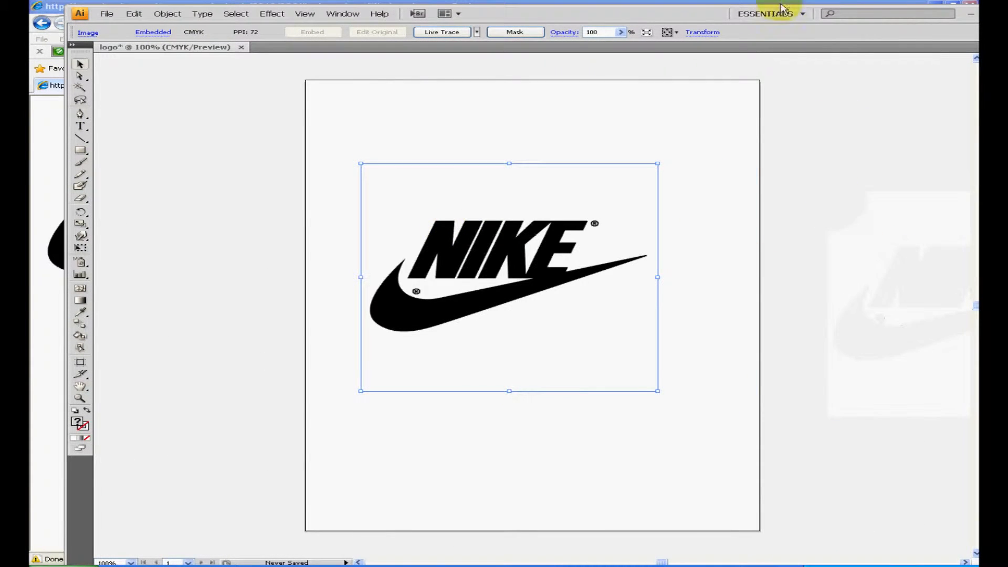
pyautogui.moveTo(702, 14); pyautogui.dragTo(624, 26)
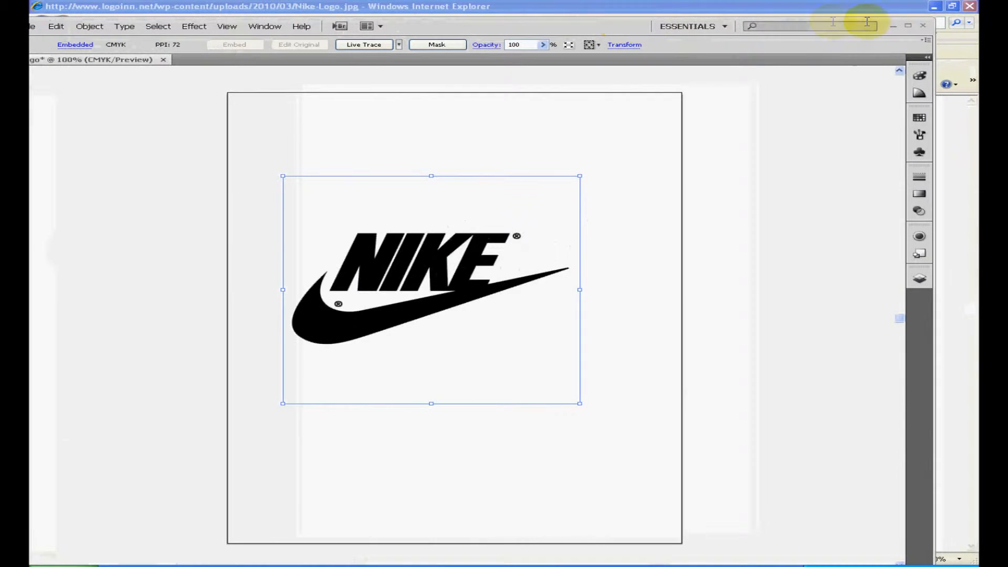
pyautogui.click(909, 27)
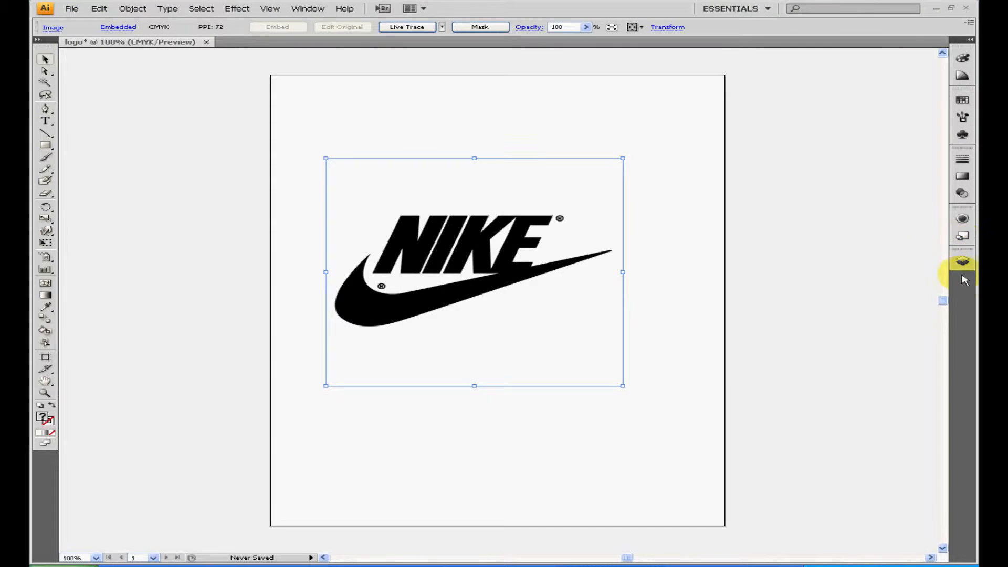
# Add a layer named logo-1 above the Nike image and lock Layer 1
pyautogui.click(964, 262)
pyautogui.click(941, 257)
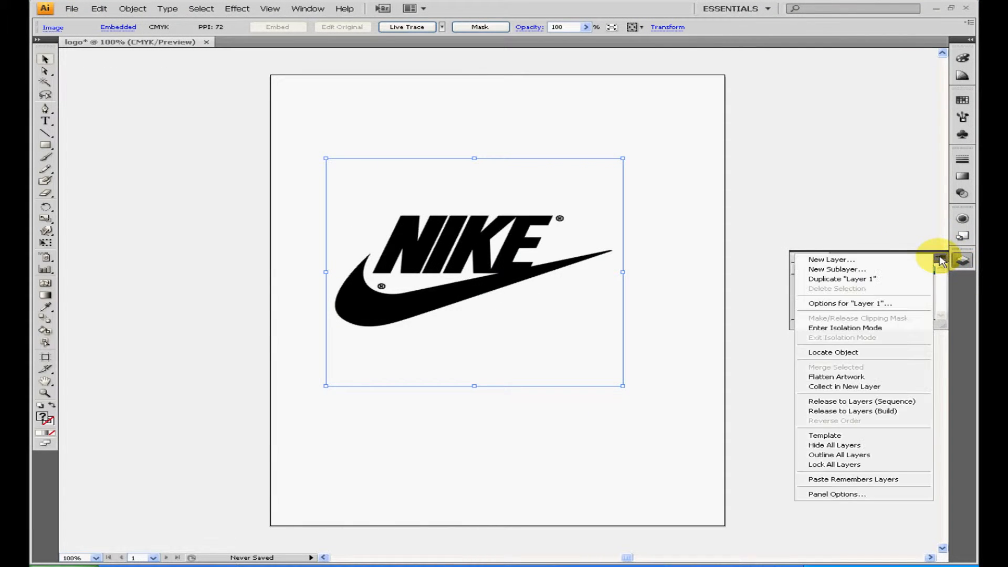
pyautogui.click(914, 261)
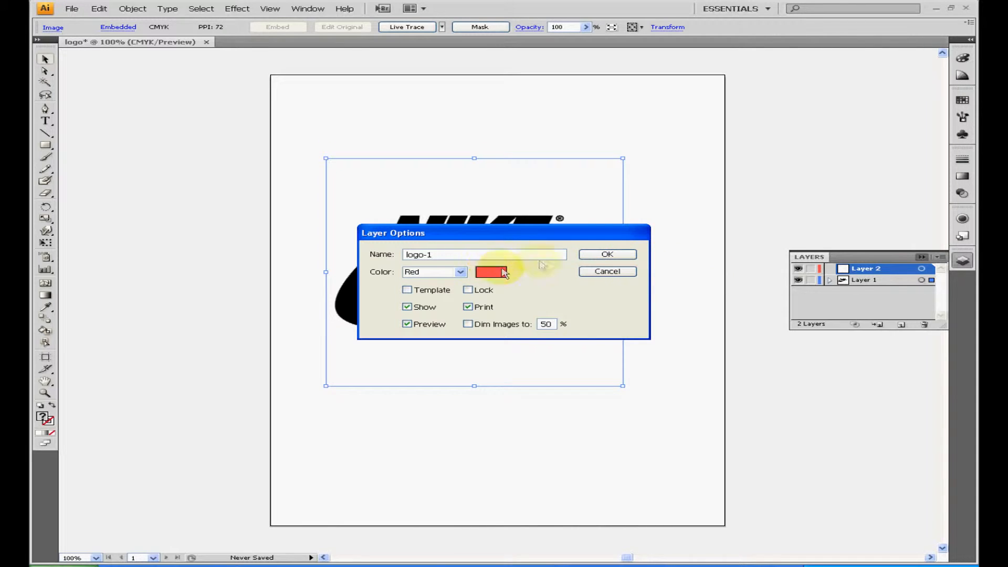
pyautogui.click(594, 254)
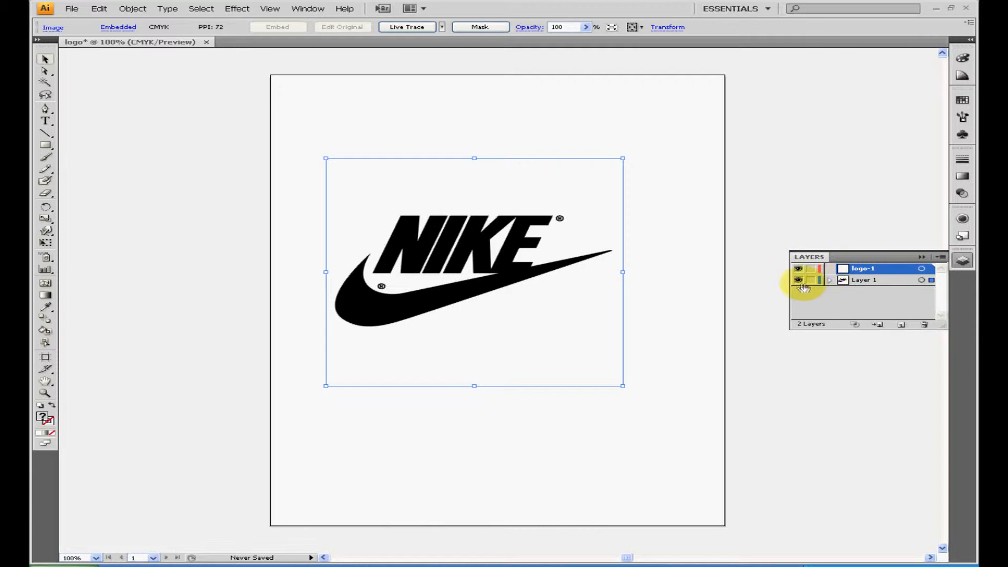
pyautogui.click(810, 282)
# Detach the Layers panel and move it clear of the tip of the swoosh
pyautogui.click(44, 394)
pyautogui.moveTo(261, 352); pyautogui.dragTo(660, 188)
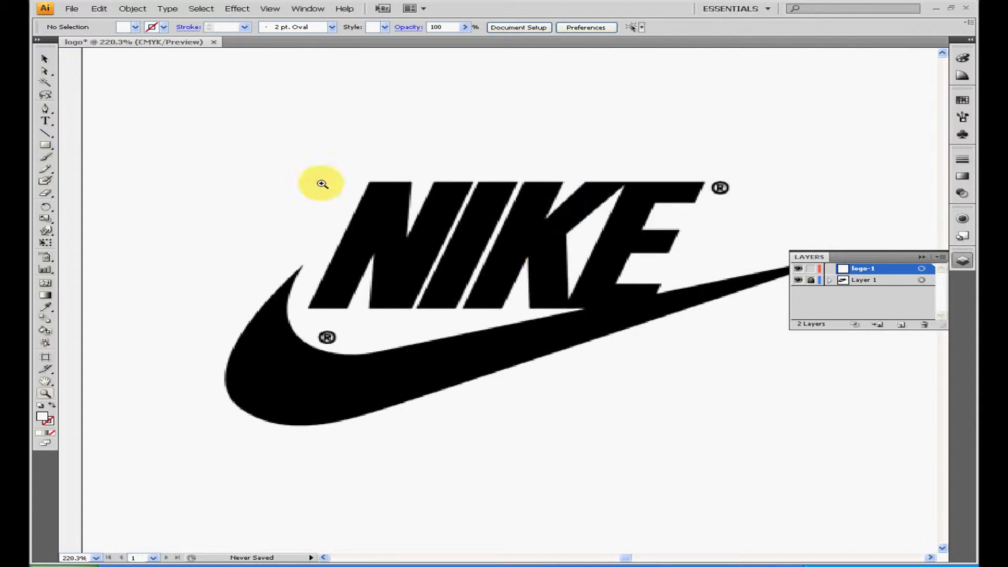
pyautogui.click(45, 109)
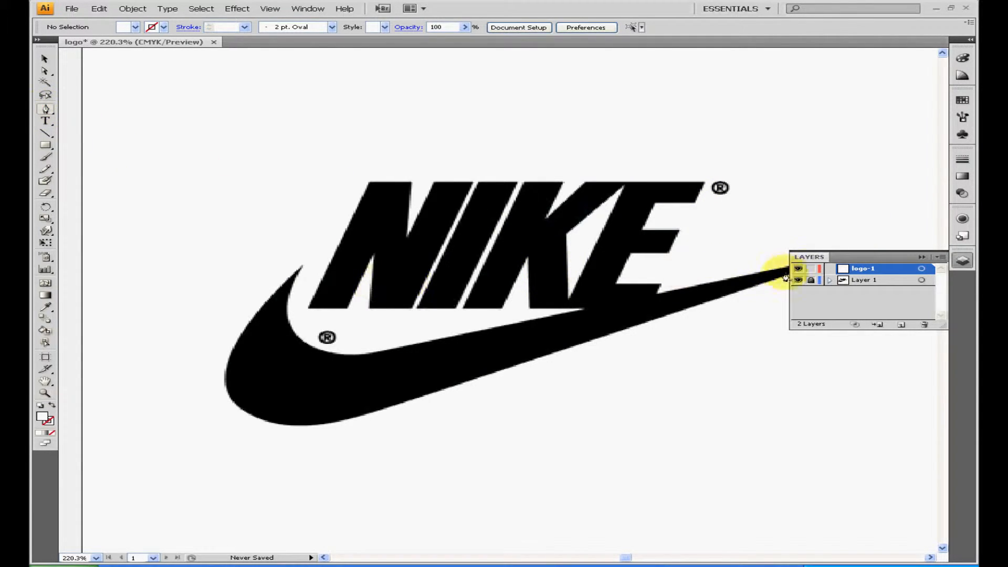
pyautogui.moveTo(842, 257); pyautogui.dragTo(837, 68)
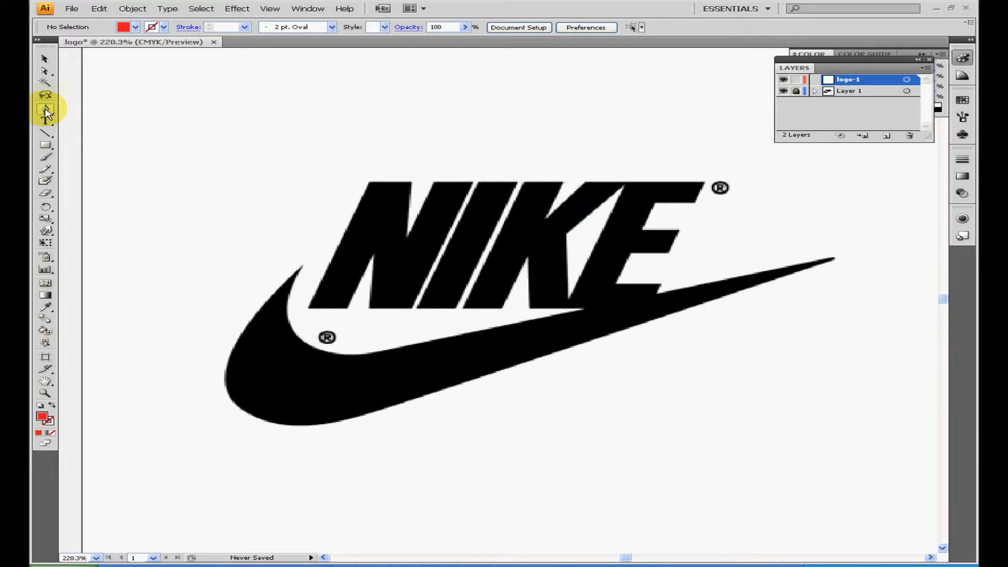
# Set the fill colour to blue 0808F4 and activate the Pen tool
pyautogui.doubleClick(43, 417)
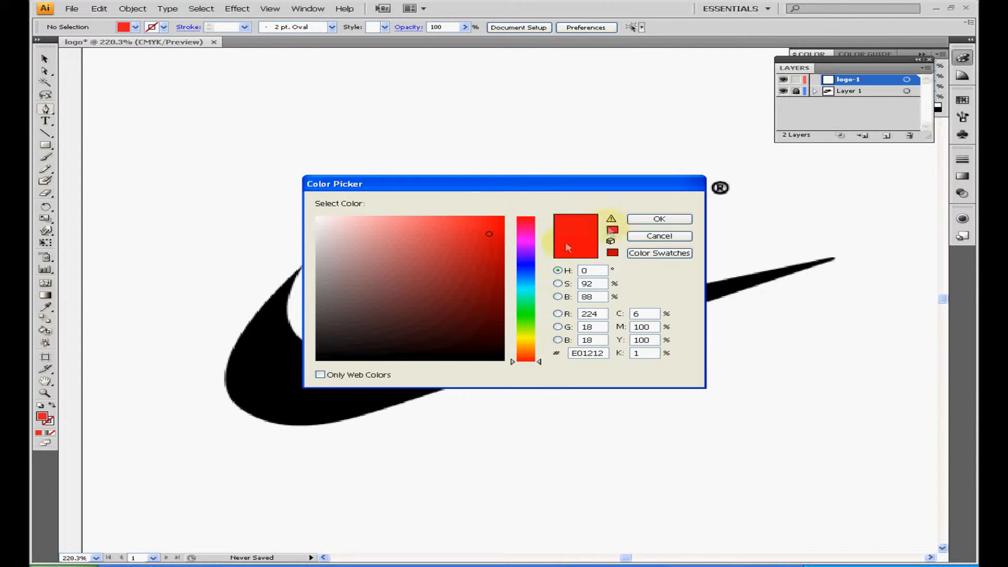
pyautogui.click(534, 265)
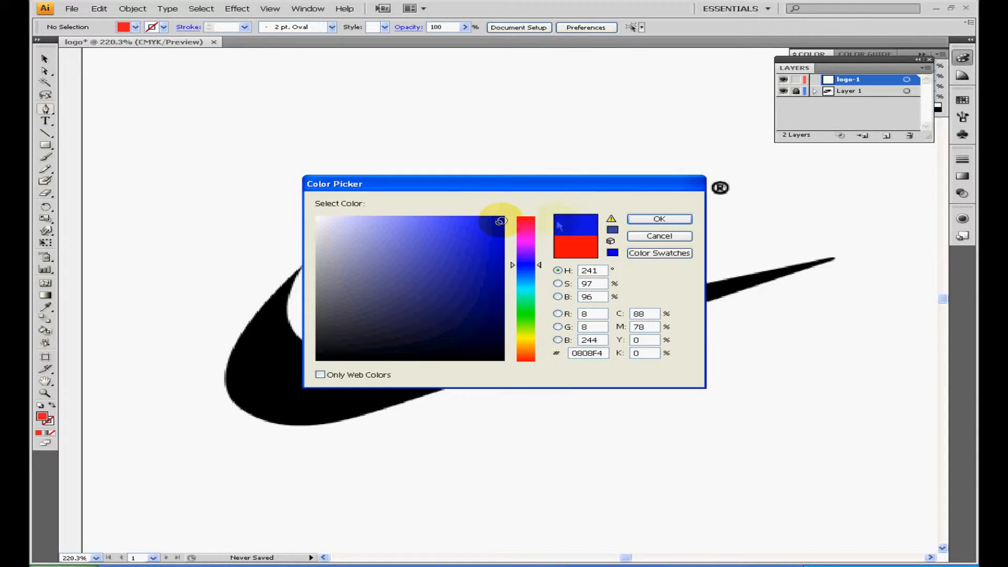
pyautogui.click(650, 219)
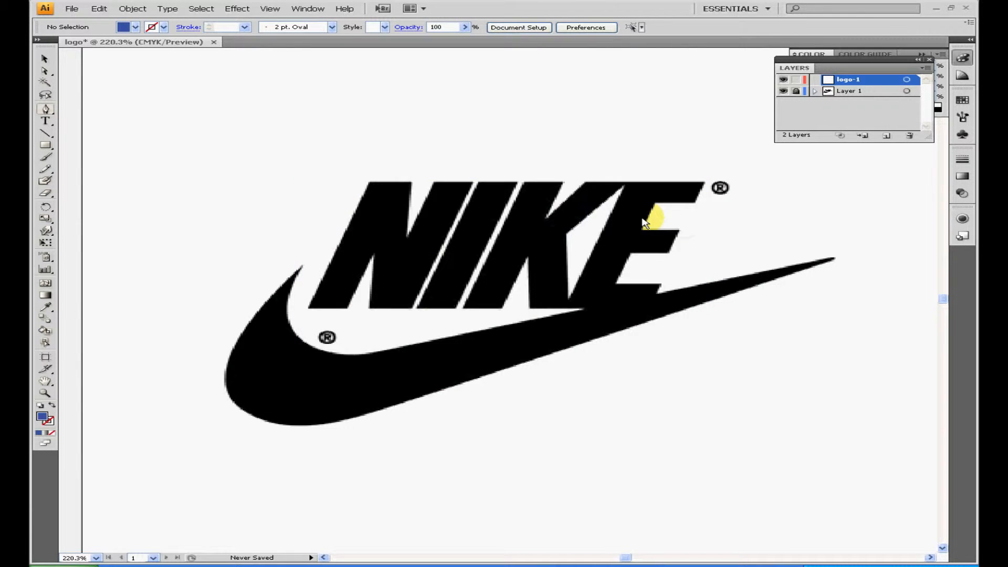
pyautogui.click(46, 110)
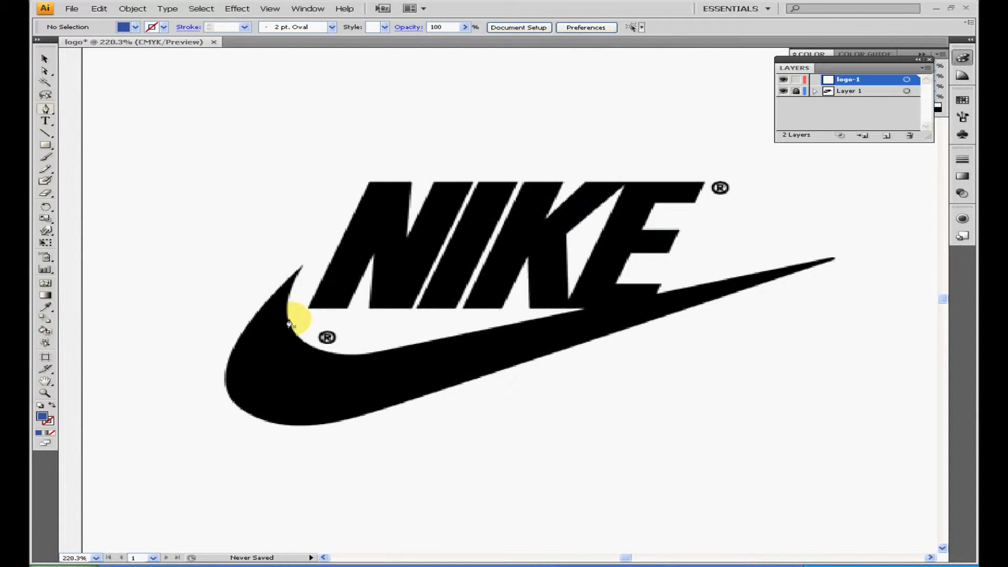
# Trace the swoosh's outer edge with the Pen tool from its left tip around the bottom to its right tip, smoothing the curved anchors
pyautogui.click(302, 268)
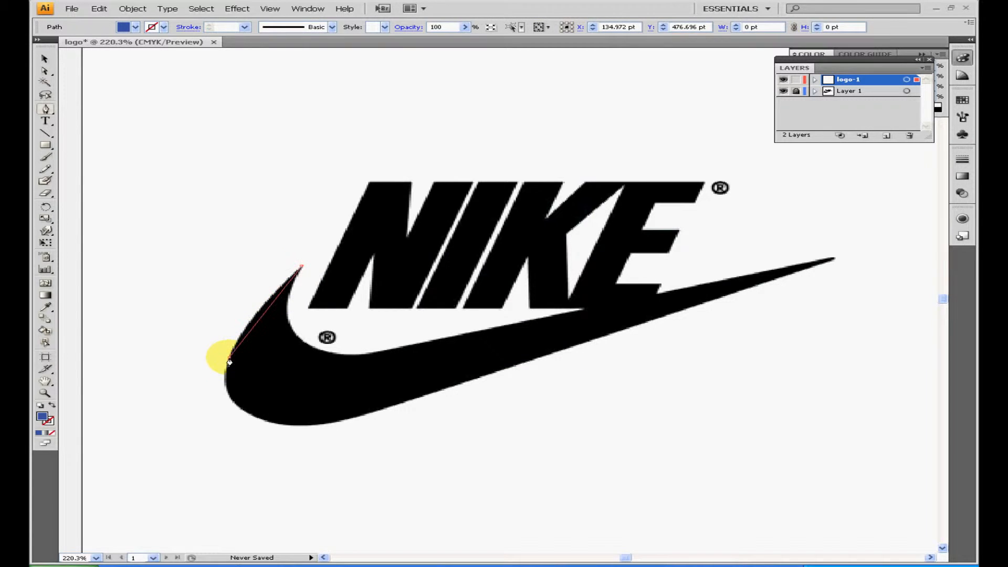
pyautogui.click(229, 362)
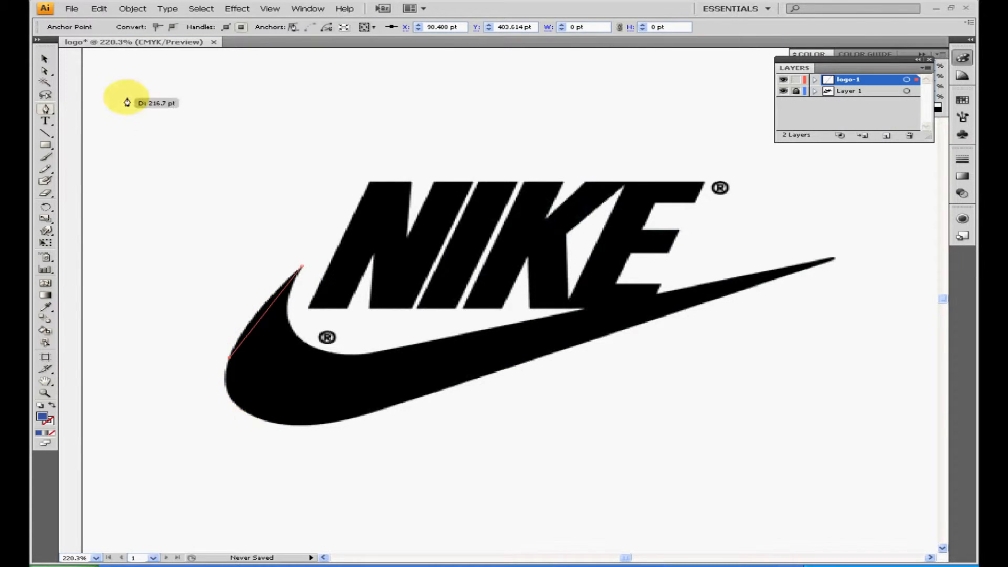
pyautogui.click(171, 28)
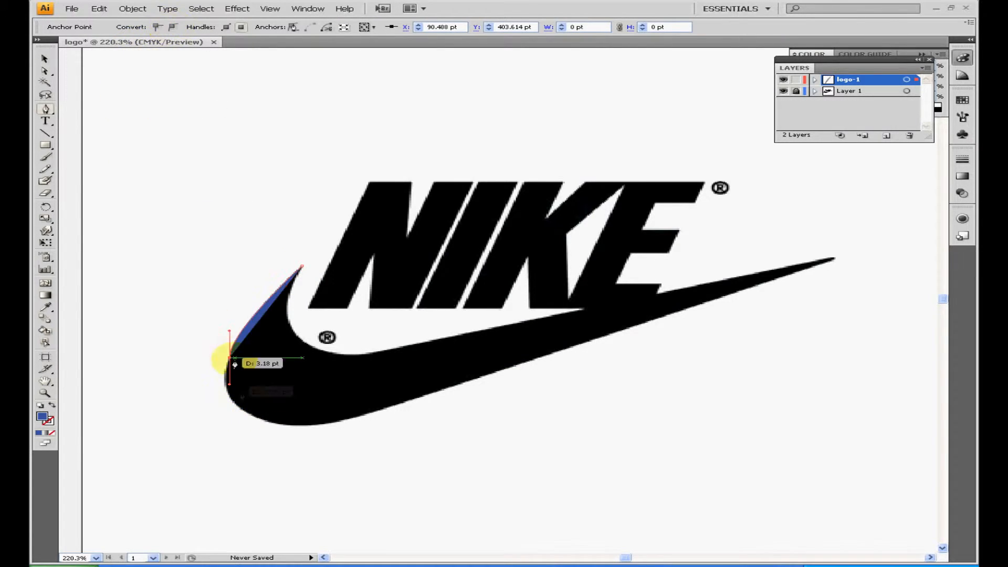
pyautogui.click(267, 424)
pyautogui.click(172, 28)
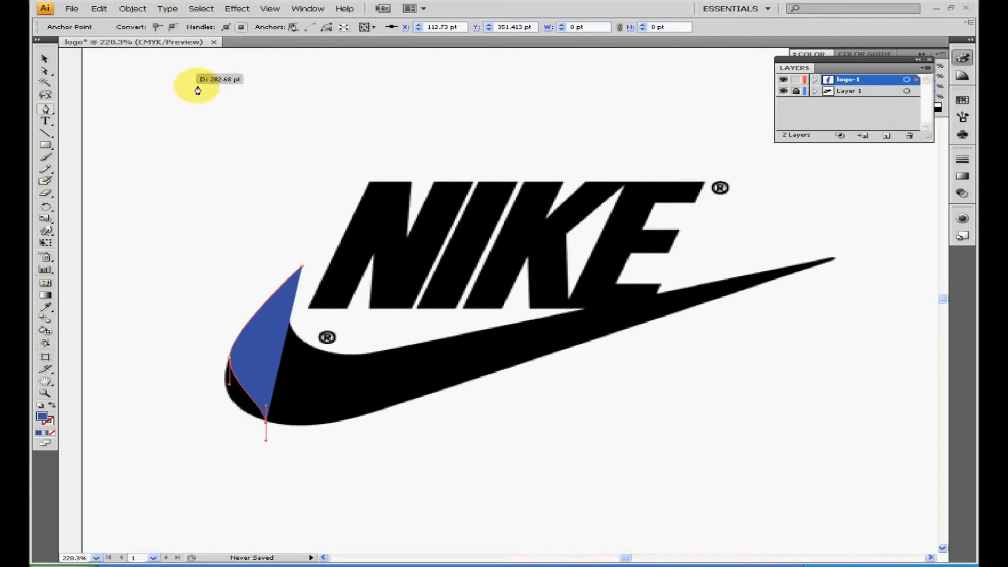
pyautogui.click(361, 417)
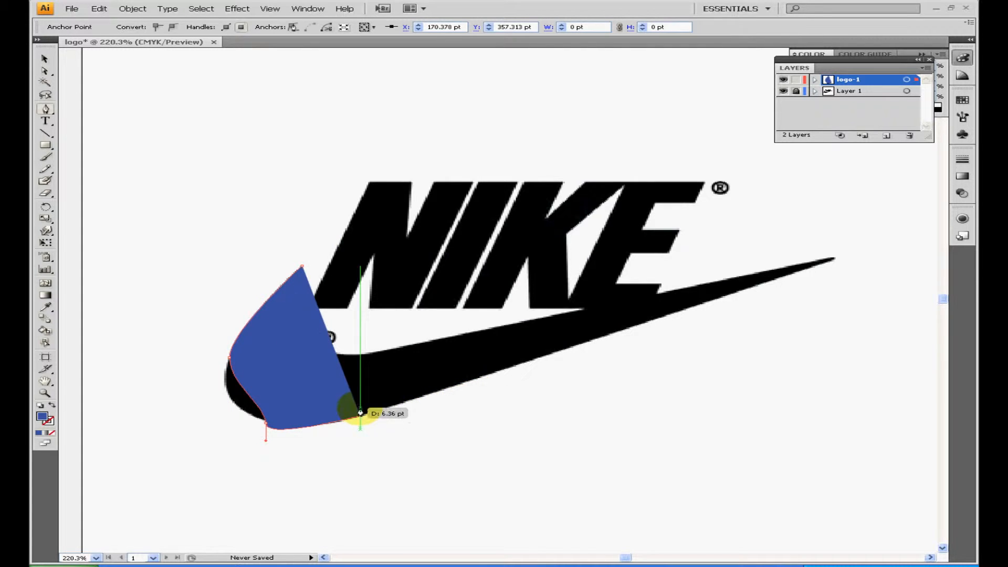
pyautogui.click(833, 257)
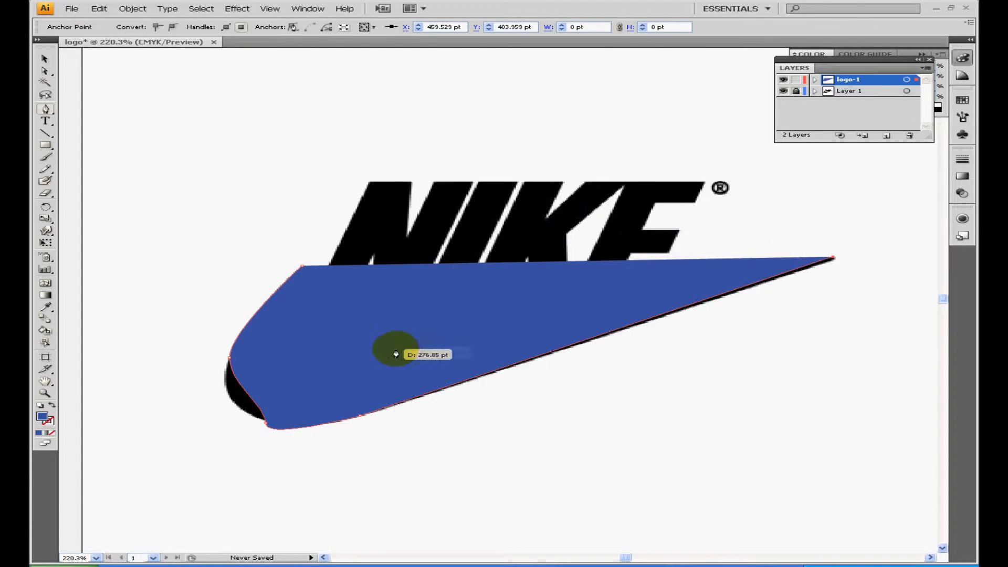
# Trace the swoosh's inner edge back to the left tip with smooth anchors and close the path
pyautogui.click(399, 352)
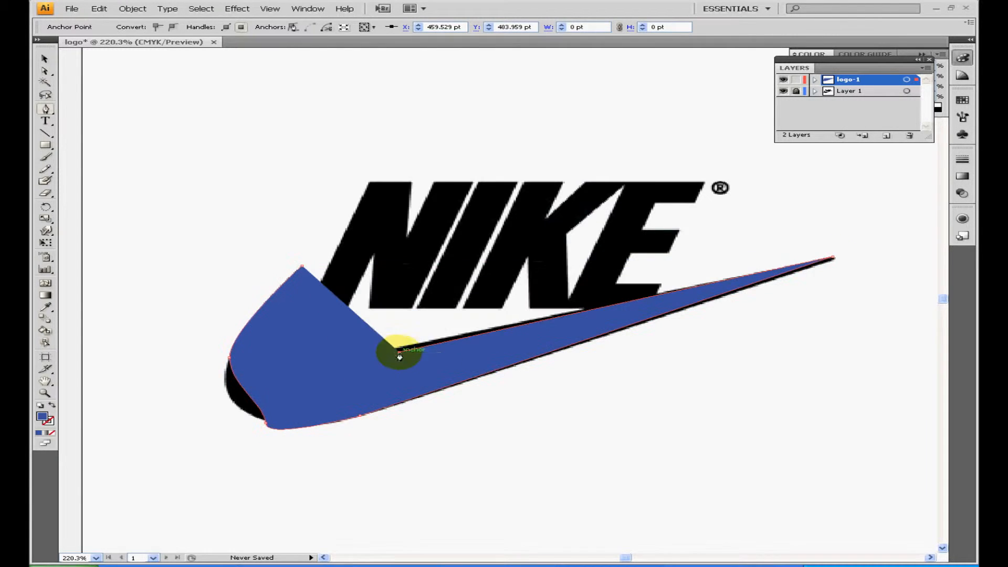
pyautogui.click(173, 27)
pyautogui.moveTo(294, 353); pyautogui.dragTo(300, 273)
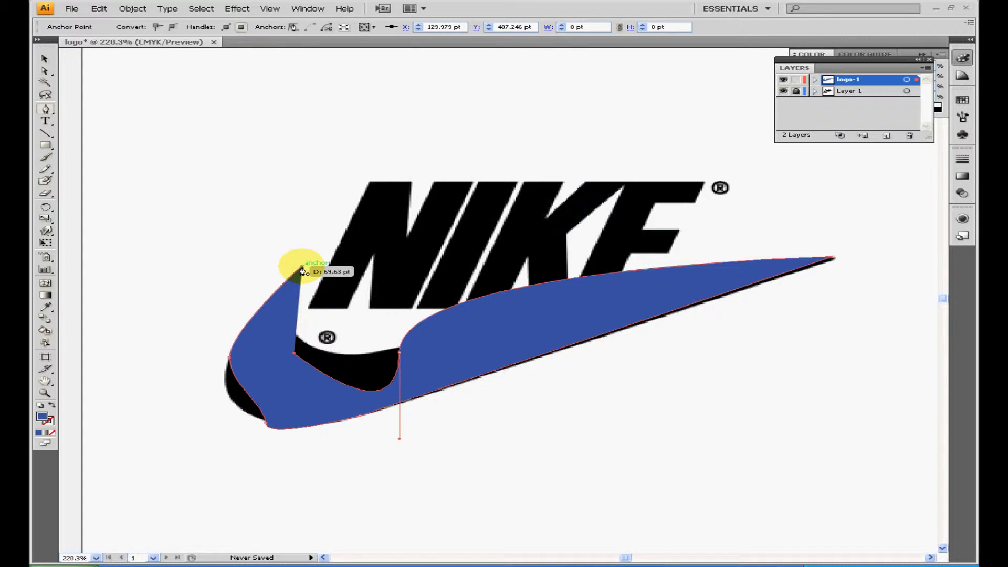
pyautogui.click(172, 27)
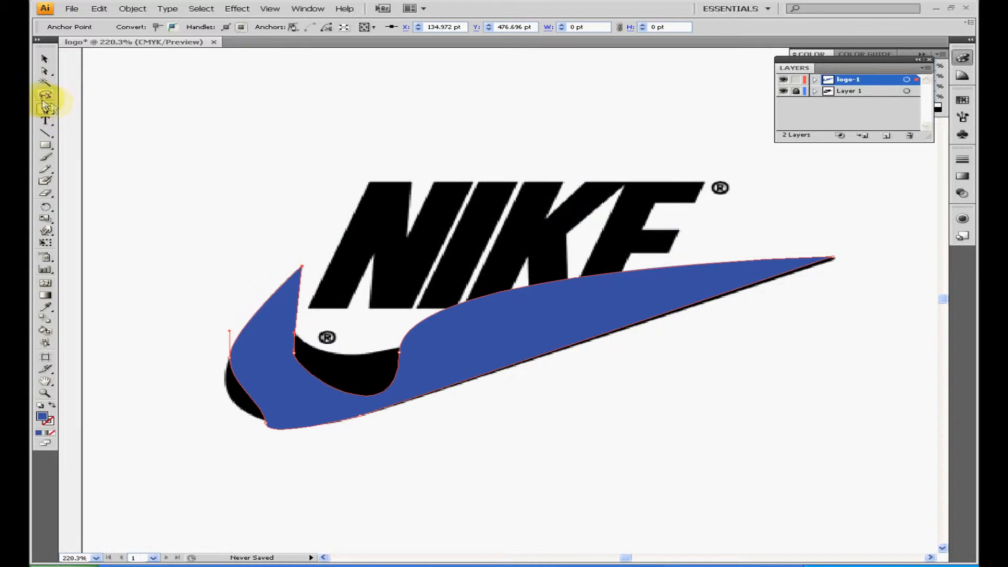
# Reshape the swoosh's rounded left end with Direct Selection, adjusting the anchors and handles along its lower curve to match the reference
pyautogui.click(45, 71)
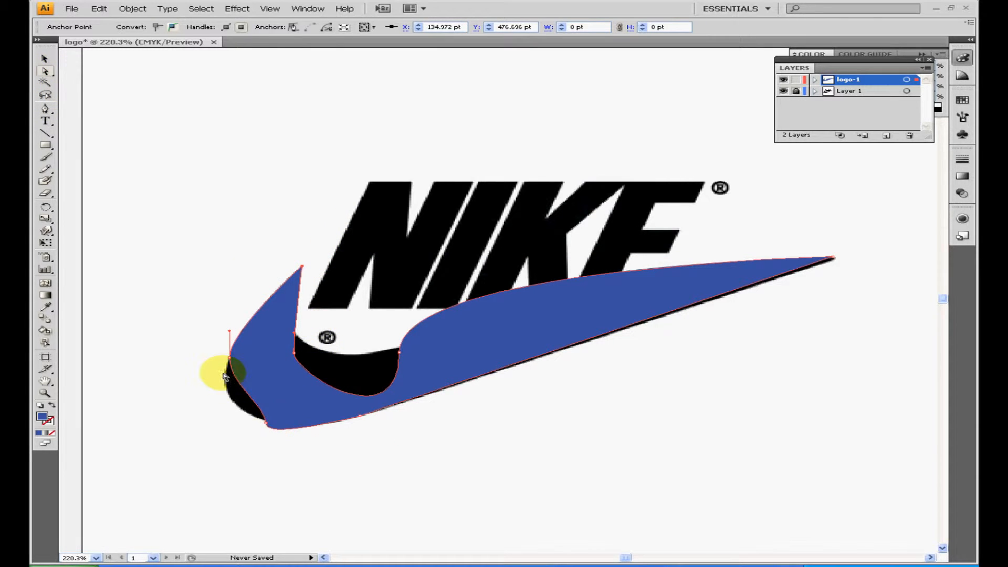
pyautogui.click(46, 394)
pyautogui.moveTo(479, 438); pyautogui.dragTo(166, 234)
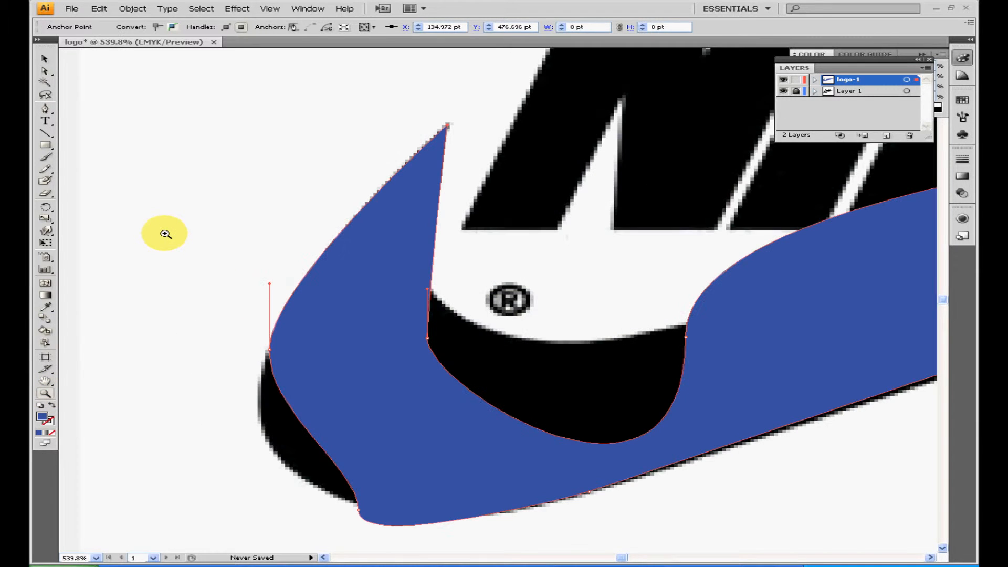
pyautogui.click(45, 71)
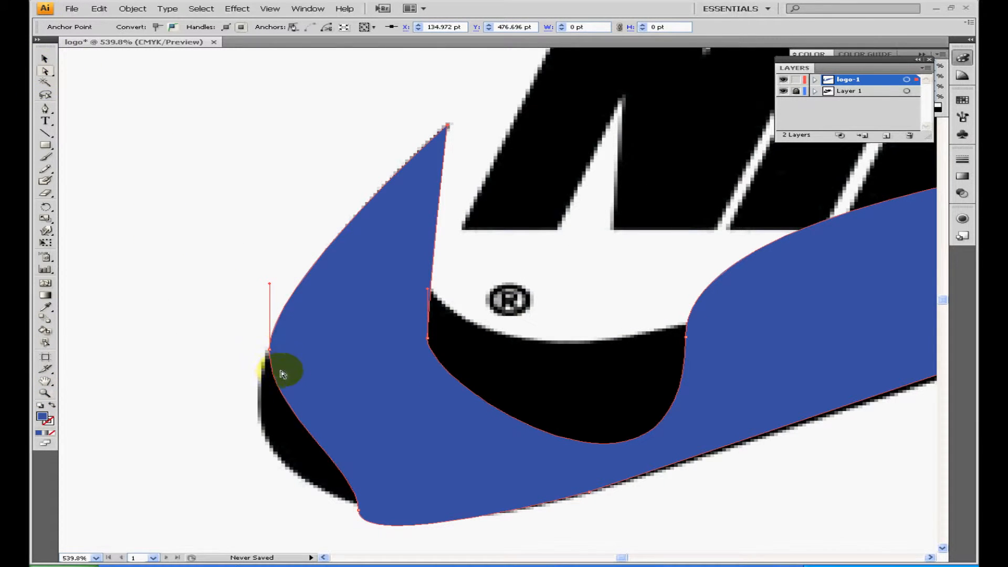
pyautogui.click(270, 350)
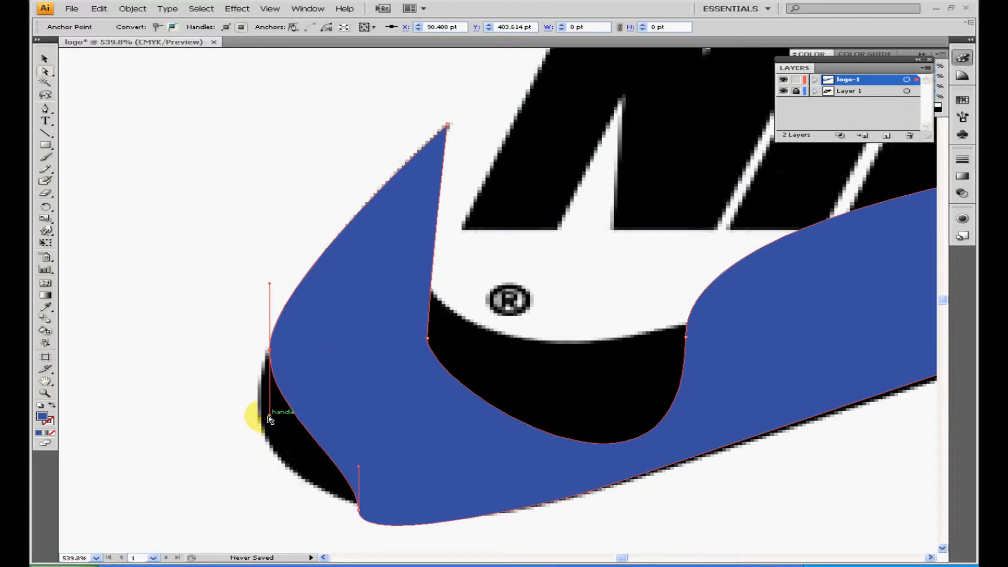
pyautogui.moveTo(270, 419); pyautogui.dragTo(224, 486)
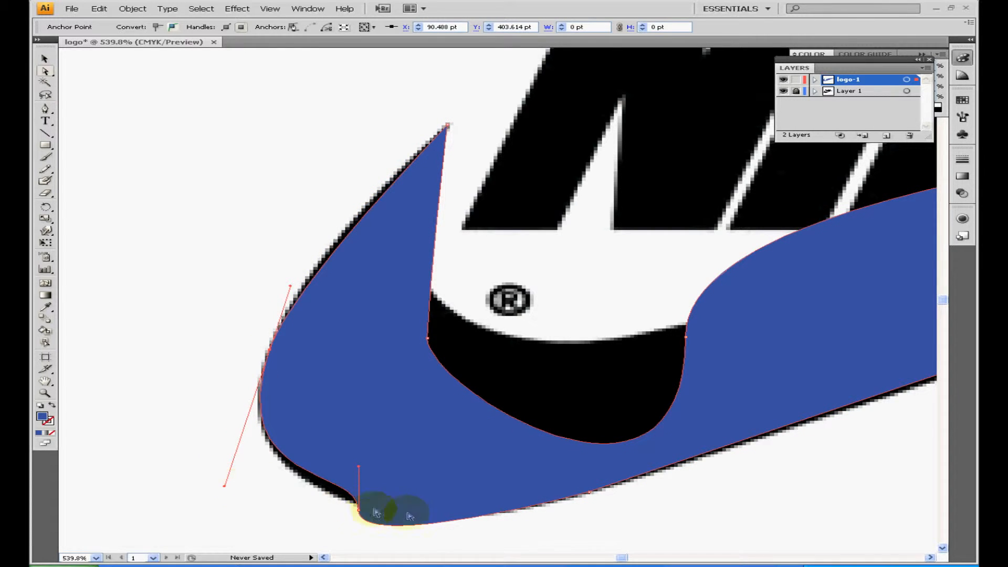
pyautogui.click(359, 512)
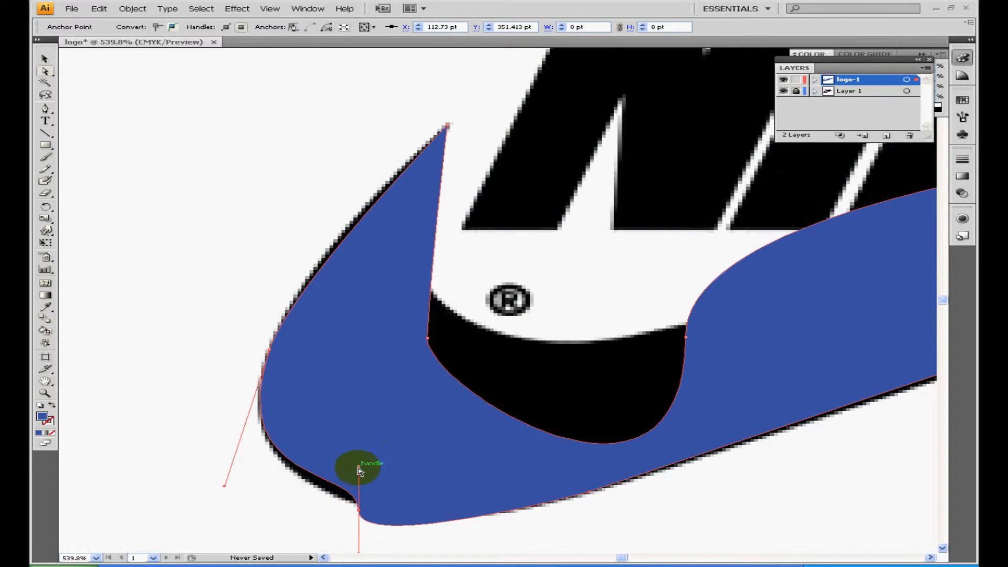
pyautogui.moveTo(356, 469); pyautogui.dragTo(284, 499)
pyautogui.moveTo(356, 510); pyautogui.dragTo(433, 516)
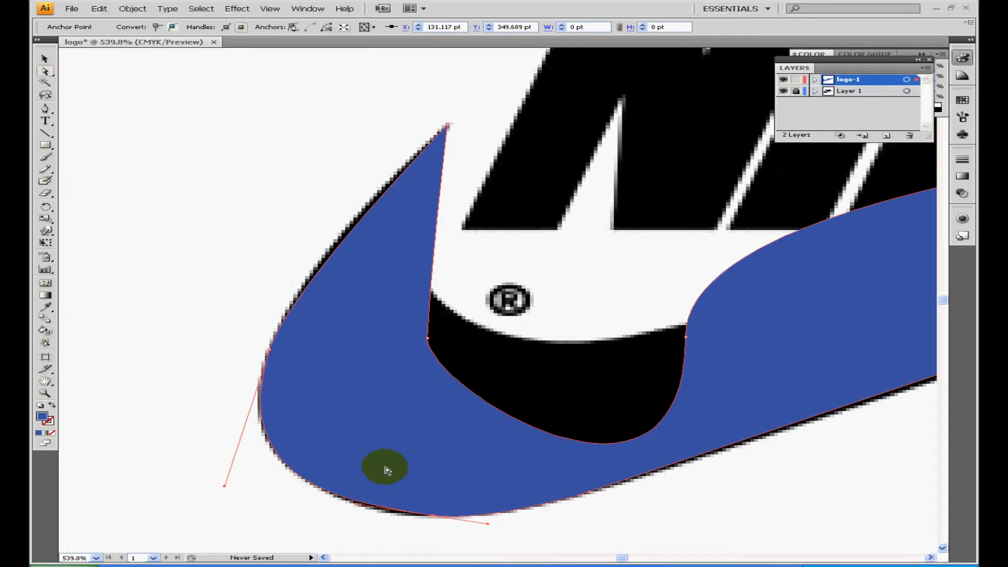
# Move the two inner-curve anchors of the swoosh onto the reference edge and adjust the handles to follow the hollow below the N
pyautogui.moveTo(420, 342); pyautogui.dragTo(414, 244)
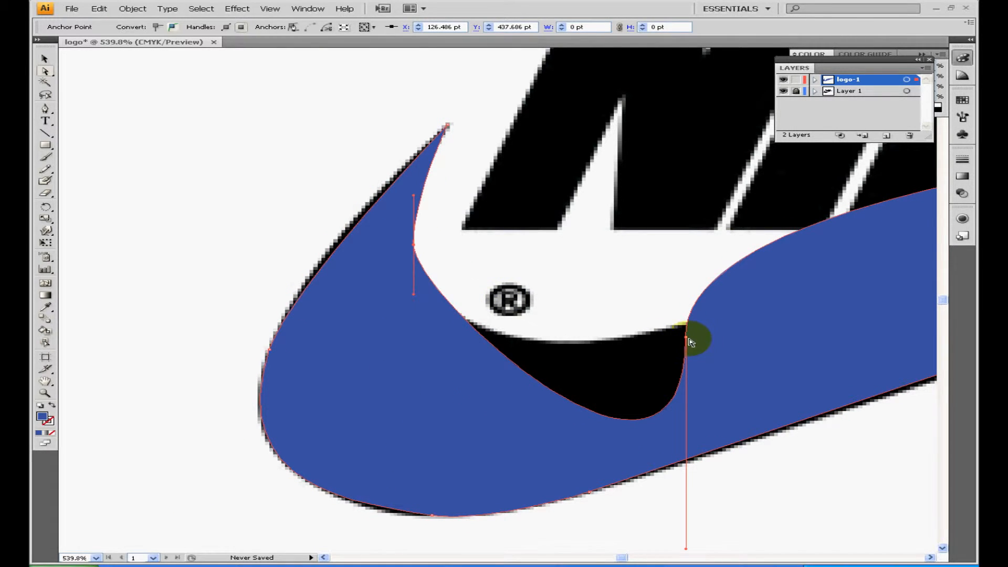
pyautogui.moveTo(690, 341); pyautogui.dragTo(690, 326)
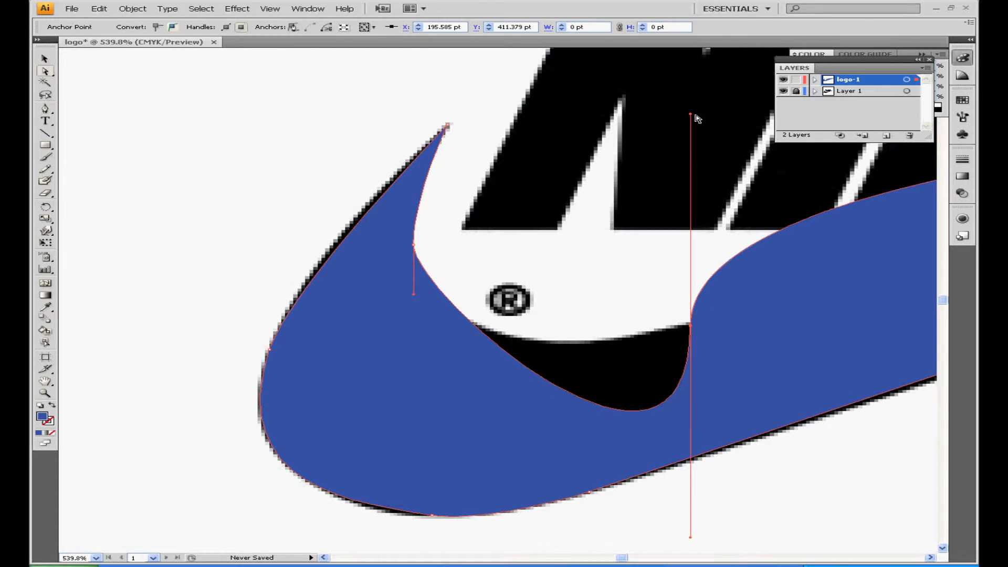
pyautogui.moveTo(691, 116); pyautogui.dragTo(887, 236)
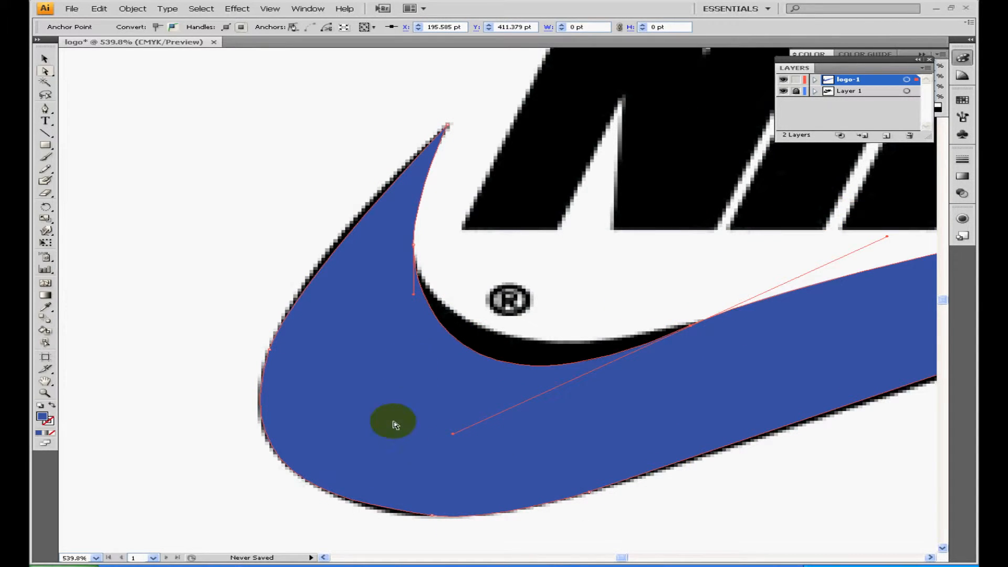
pyautogui.moveTo(453, 436); pyautogui.dragTo(481, 389)
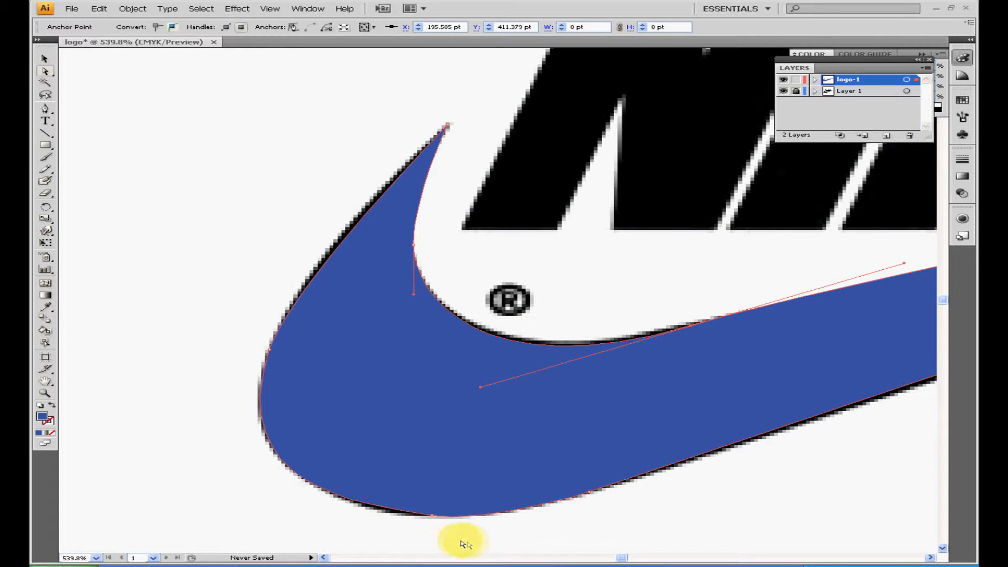
# Align the swoosh's right tip with the reference and adjust the inner curve's handle so the long upper edge fits
pyautogui.click(45, 393)
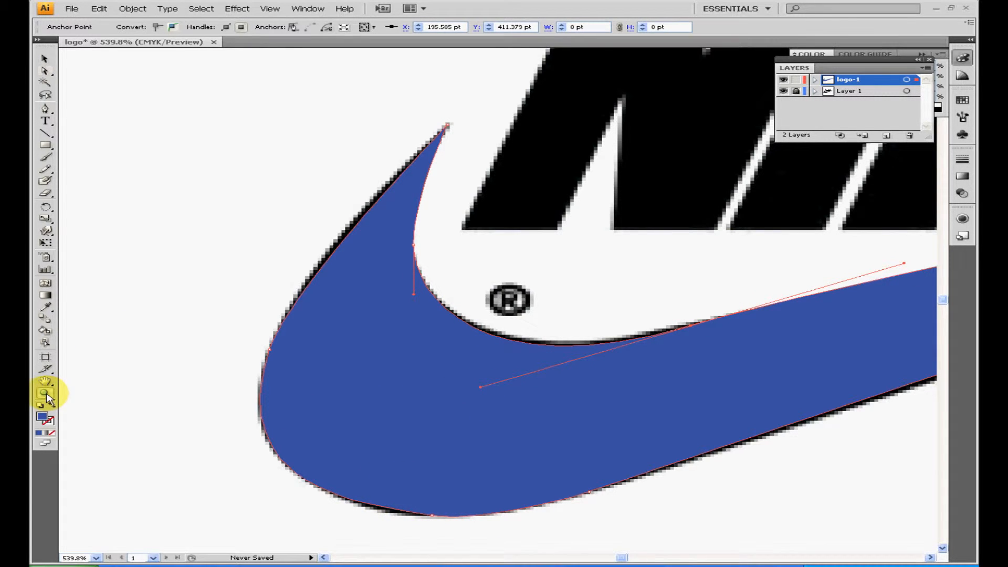
pyautogui.keyDown('alt'); pyautogui.click(678, 373); pyautogui.keyUp('alt')
pyautogui.keyDown('alt'); pyautogui.click(678, 371); pyautogui.keyUp('alt')
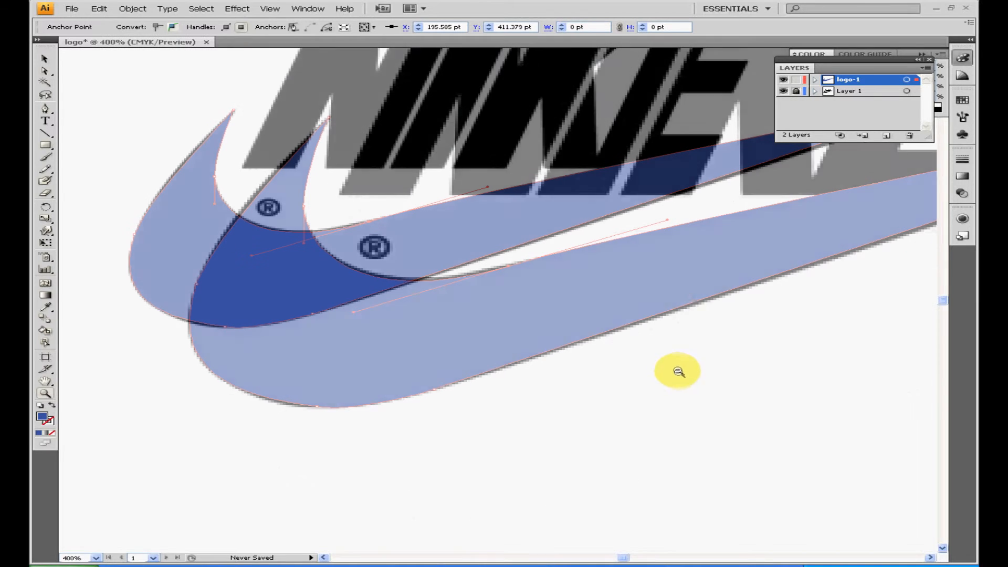
pyautogui.keyDown('alt'); pyautogui.click(648, 185); pyautogui.keyUp('alt')
pyautogui.moveTo(740, 193); pyautogui.dragTo(108, 426)
pyautogui.click(46, 71)
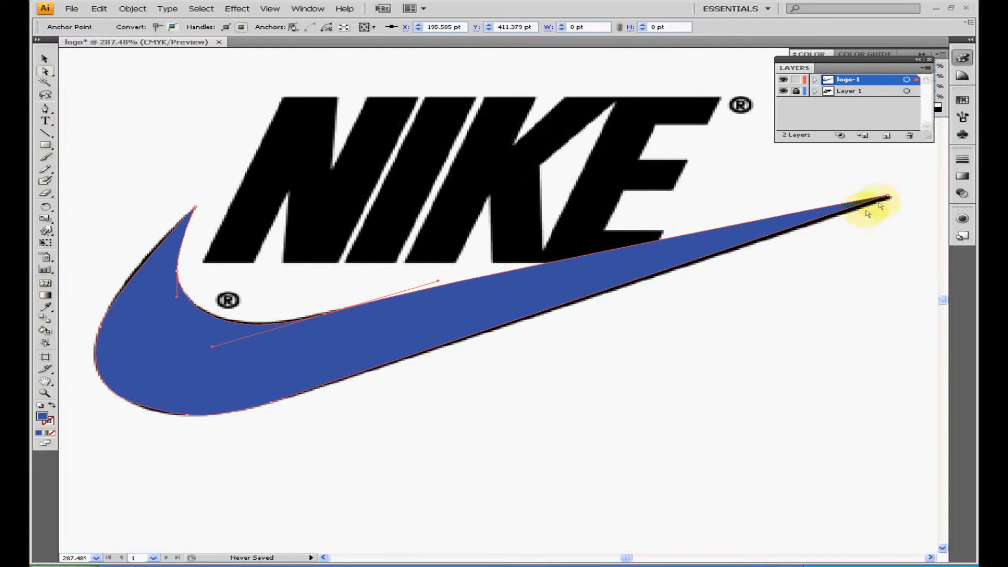
pyautogui.moveTo(892, 199); pyautogui.dragTo(892, 198)
pyautogui.click(436, 319)
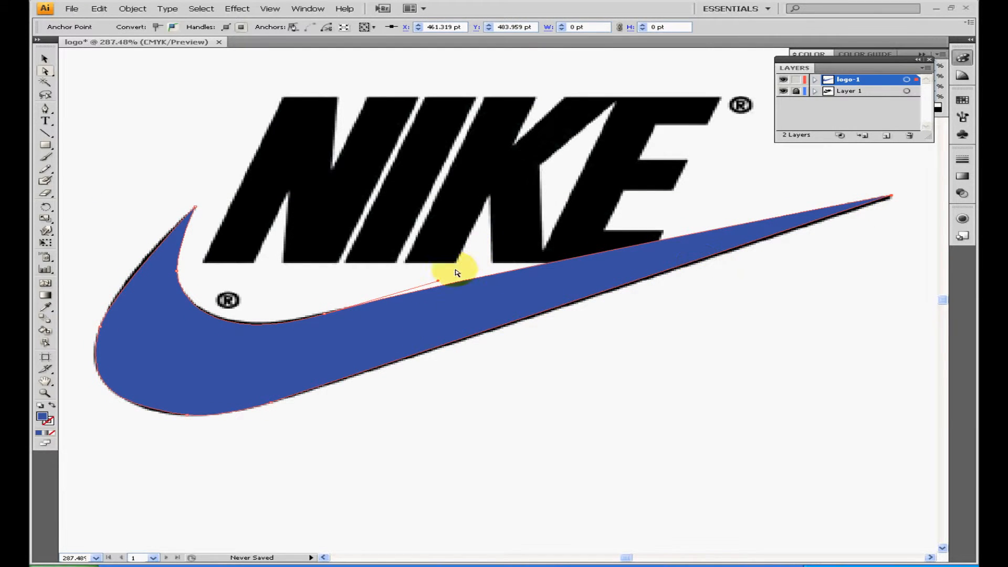
pyautogui.moveTo(442, 283); pyautogui.dragTo(453, 283)
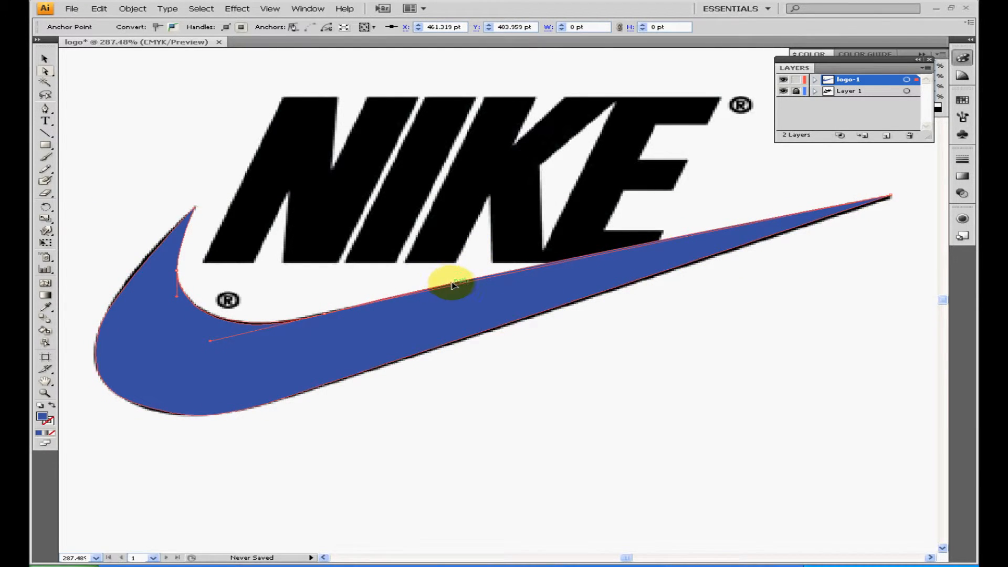
# Refit the swoosh's outer curve below the left tip and shift the right tip so the lower edge covers the reference
pyautogui.moveTo(197, 209); pyautogui.dragTo(113, 283)
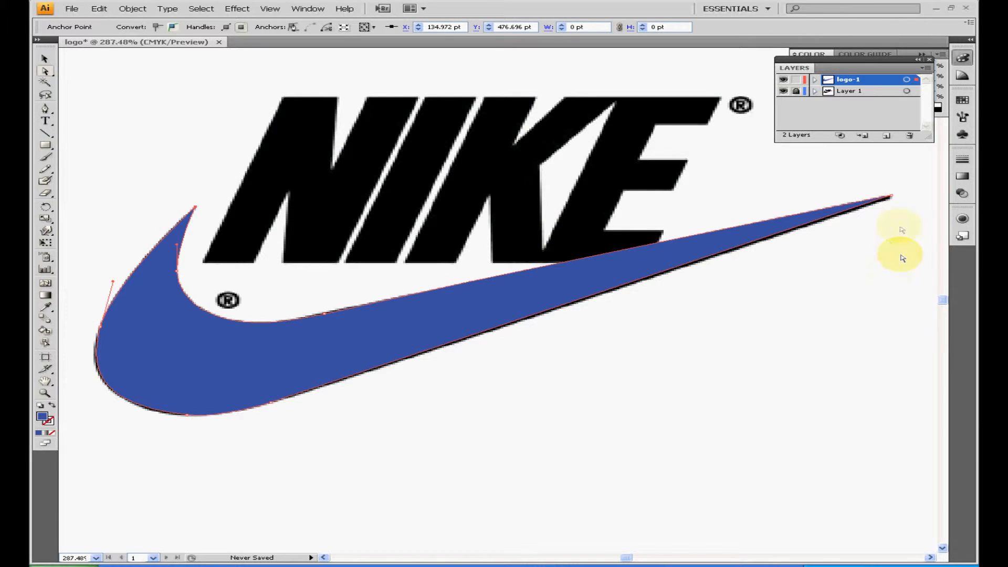
pyautogui.moveTo(891, 197)
pyautogui.mouseDown()
pyautogui.moveTo(897, 281)
pyautogui.moveTo(891, 198)
pyautogui.moveTo(908, 197)
pyautogui.moveTo(896, 198)
pyautogui.mouseUp()
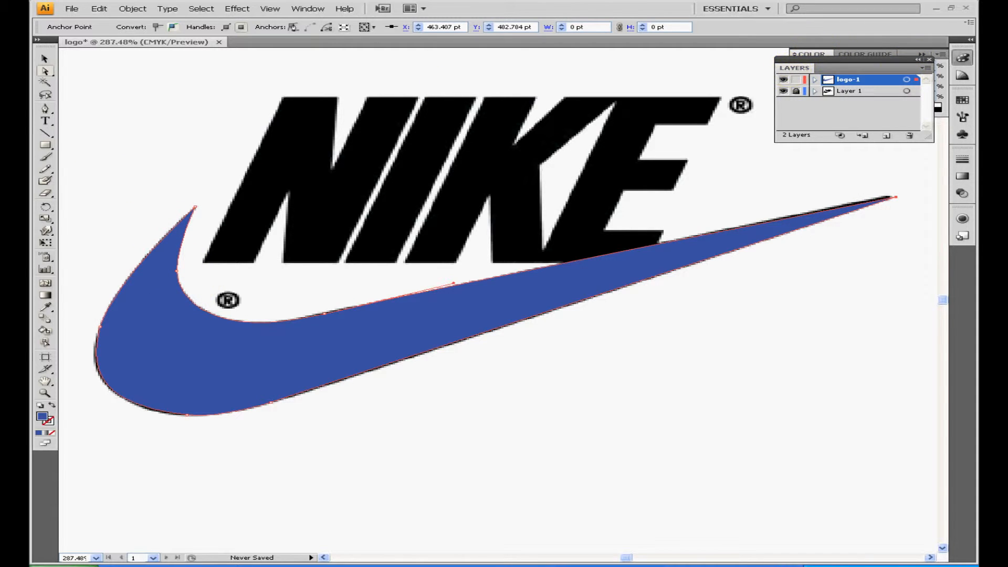
# Add a layer named text above logo-1 and lock the logo-1 layer
pyautogui.click(46, 109)
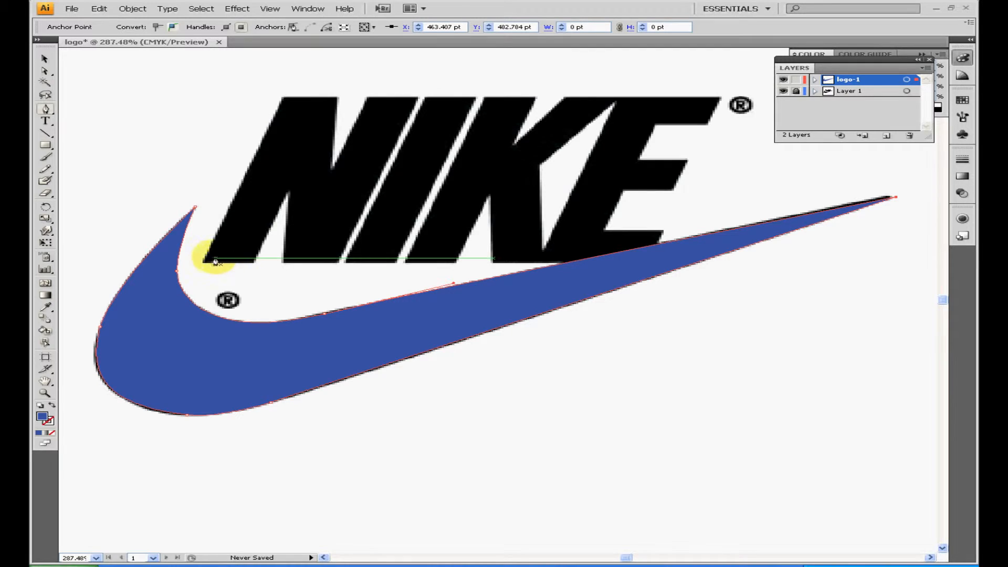
pyautogui.click(928, 68)
pyautogui.click(896, 71)
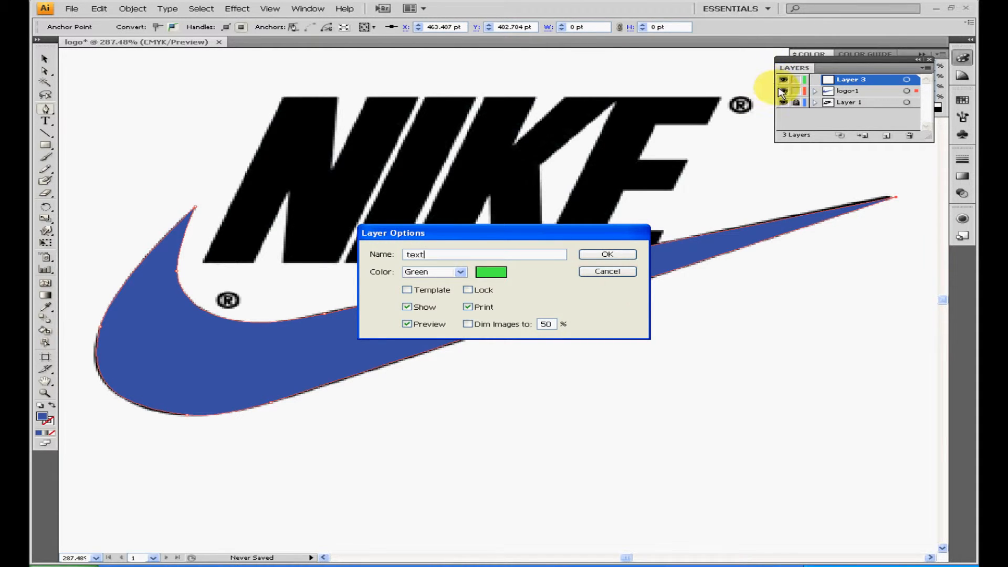
pyautogui.click(607, 255)
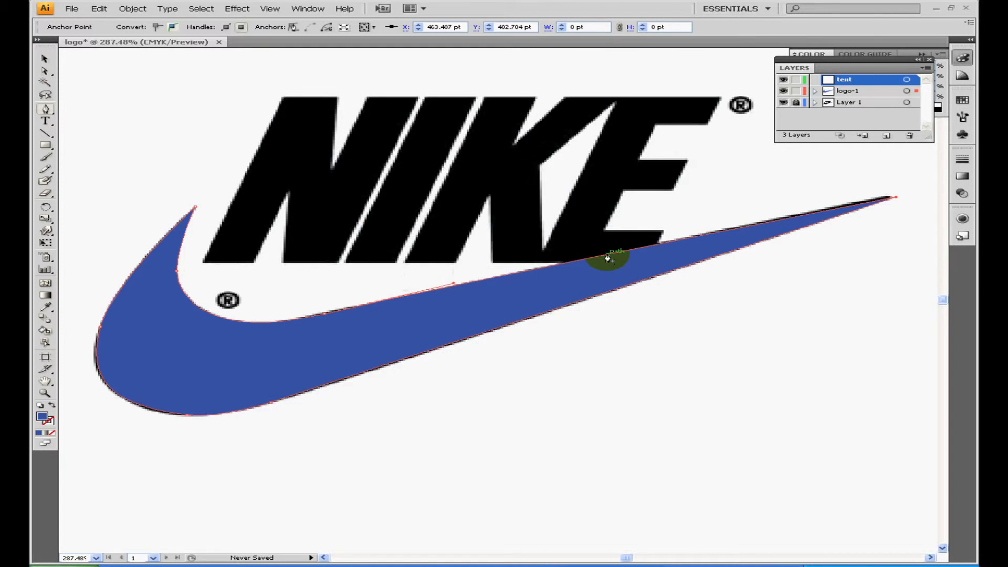
pyautogui.click(797, 92)
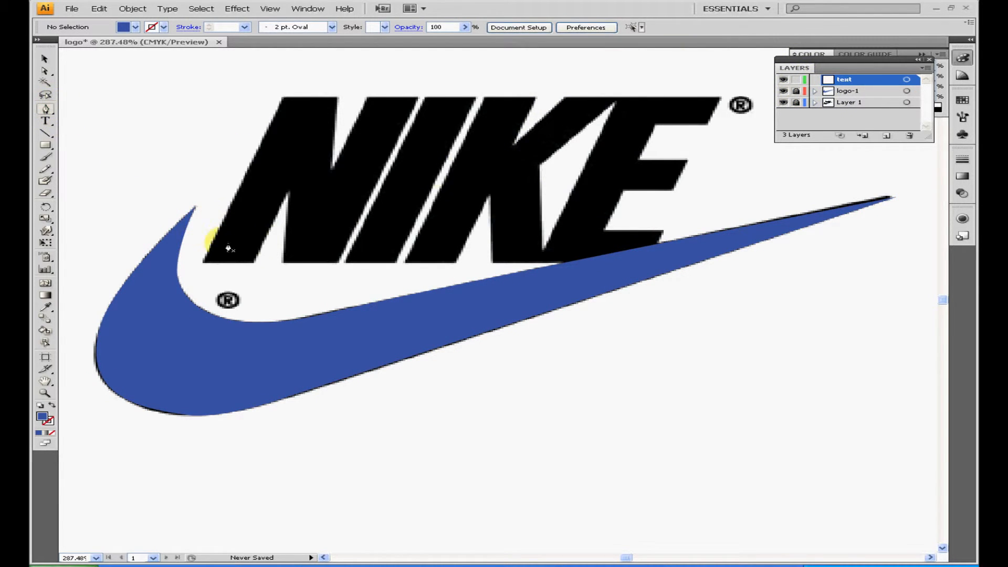
# Trace the letter N of the reference as a closed, straight-sided shape on the text layer with the Pen tool
pyautogui.click(204, 262)
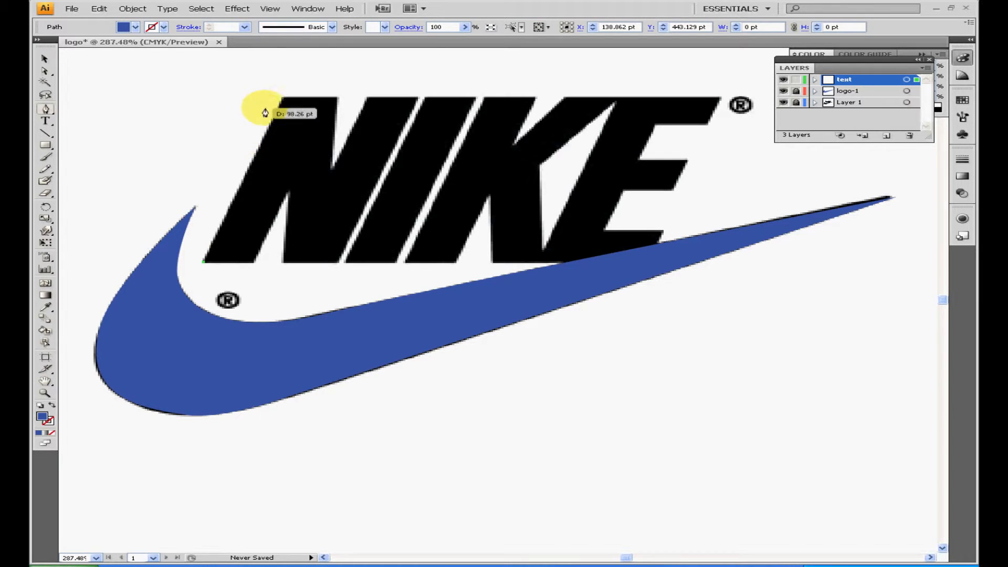
pyautogui.click(282, 100)
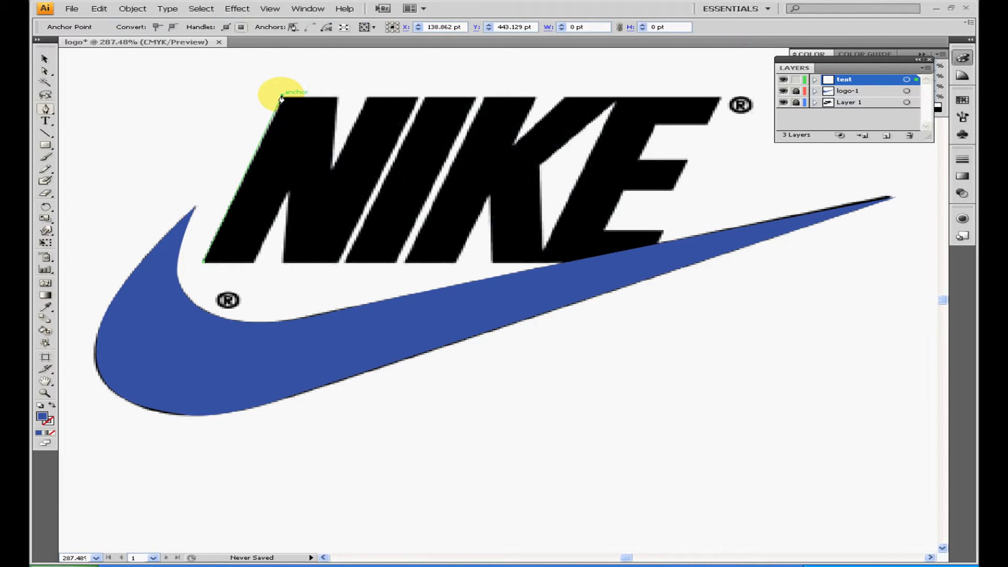
pyautogui.click(338, 99)
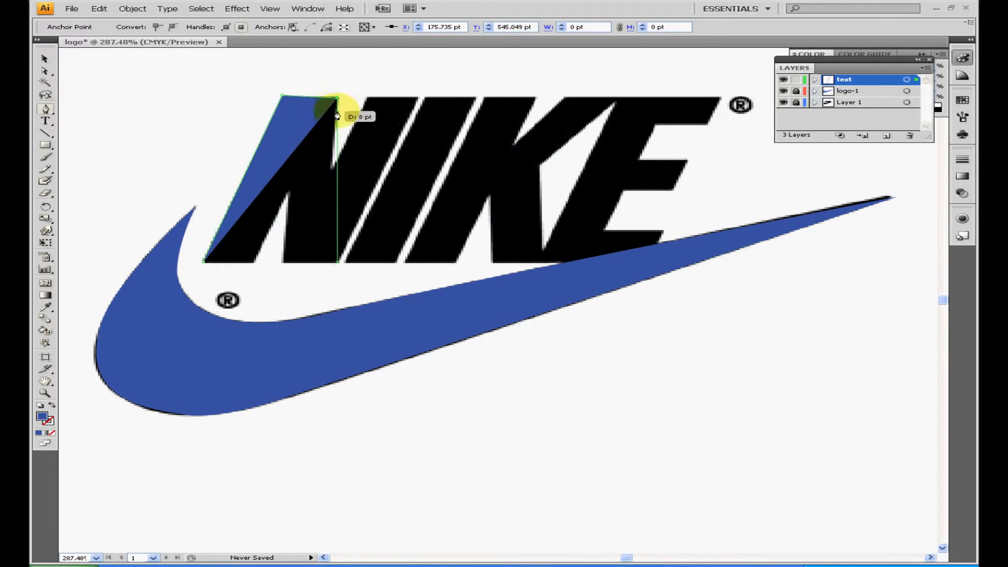
pyautogui.click(330, 169)
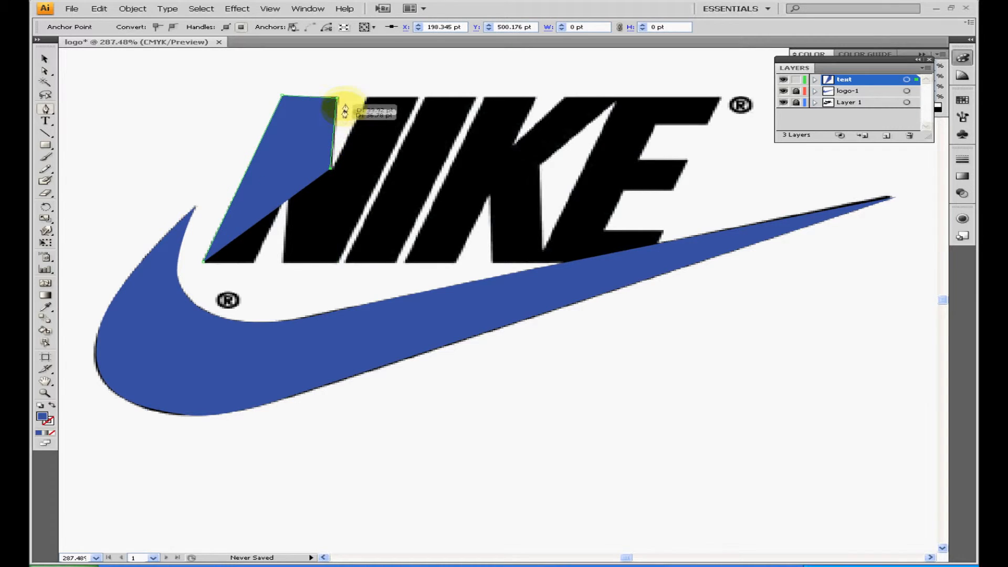
pyautogui.click(364, 98)
pyautogui.click(418, 99)
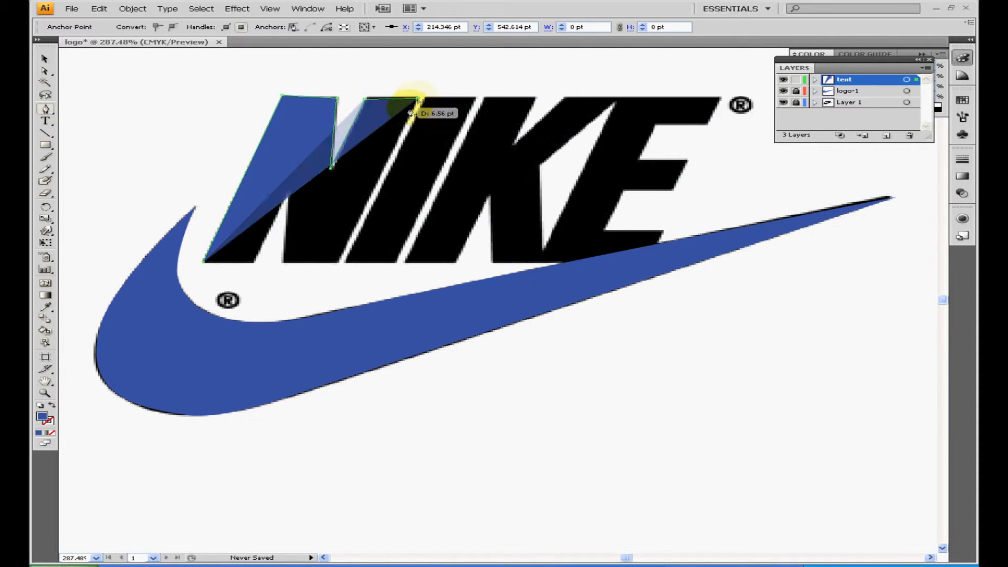
pyautogui.click(340, 262)
pyautogui.click(284, 262)
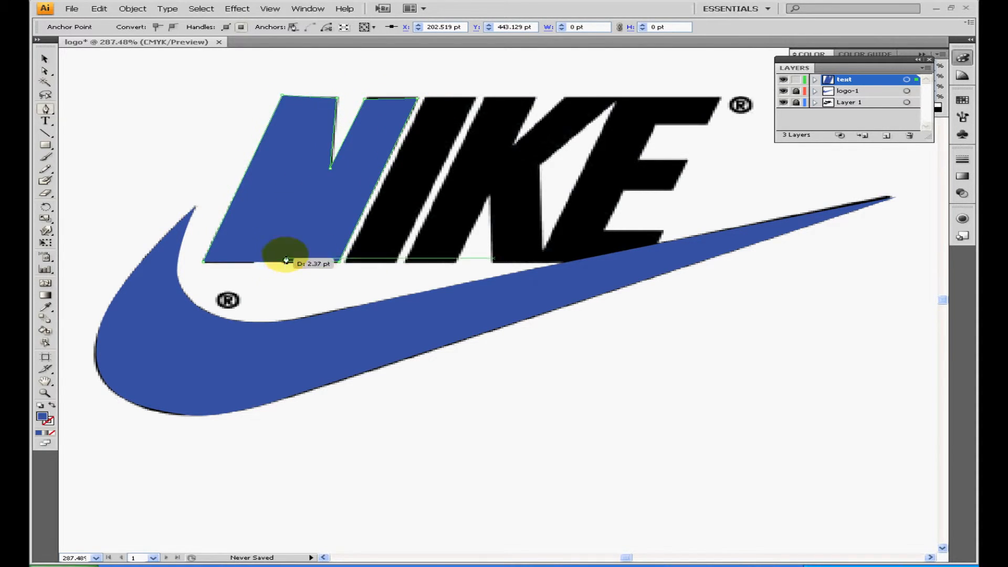
pyautogui.click(278, 191)
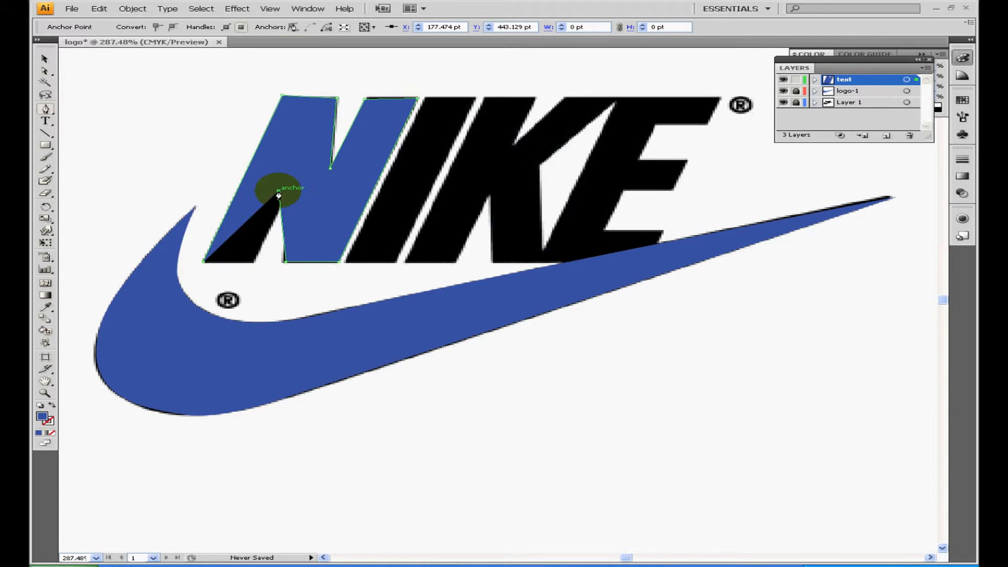
pyautogui.click(254, 263)
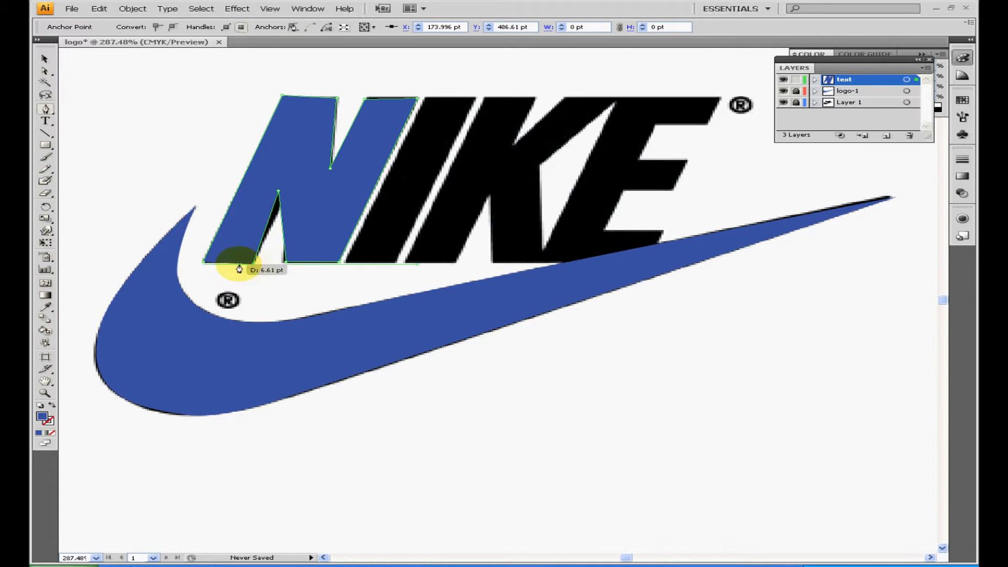
pyautogui.click(210, 259)
# Move the N's two notch anchors, its lower-right corner and the inner top corner of its right stem to fit the reference
pyautogui.click(45, 71)
pyautogui.moveTo(279, 194)
pyautogui.mouseDown()
pyautogui.moveTo(288, 195)
pyautogui.moveTo(289, 177)
pyautogui.moveTo(287, 186)
pyautogui.mouseUp()
pyautogui.moveTo(340, 262); pyautogui.dragTo(334, 263)
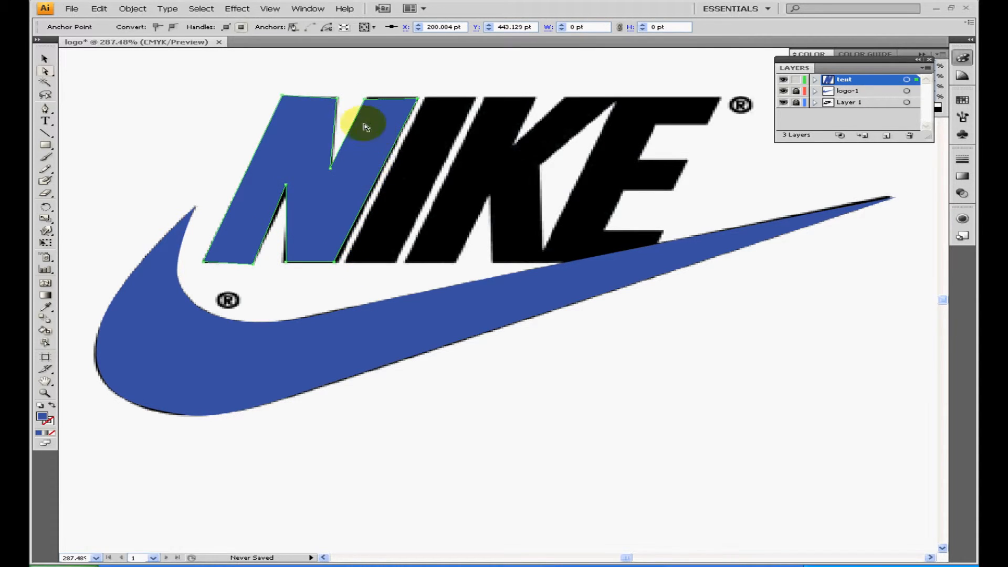
pyautogui.moveTo(365, 99); pyautogui.dragTo(369, 97)
pyautogui.click(331, 169)
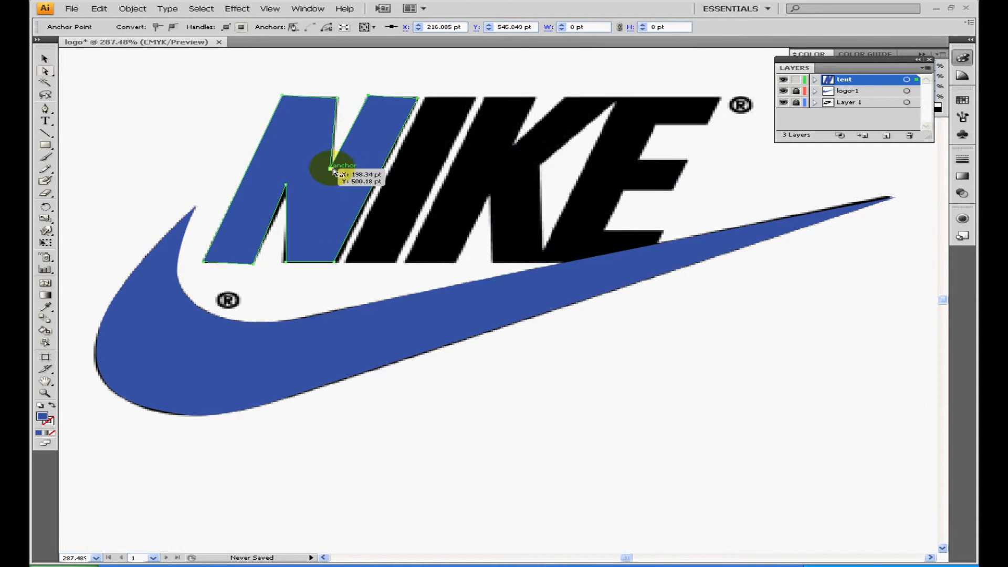
pyautogui.moveTo(329, 173)
pyautogui.mouseDown()
pyautogui.moveTo(327, 194)
pyautogui.moveTo(326, 181)
pyautogui.mouseUp()
# Change the fill of the N to red F20A2C
pyautogui.doubleClick(43, 418)
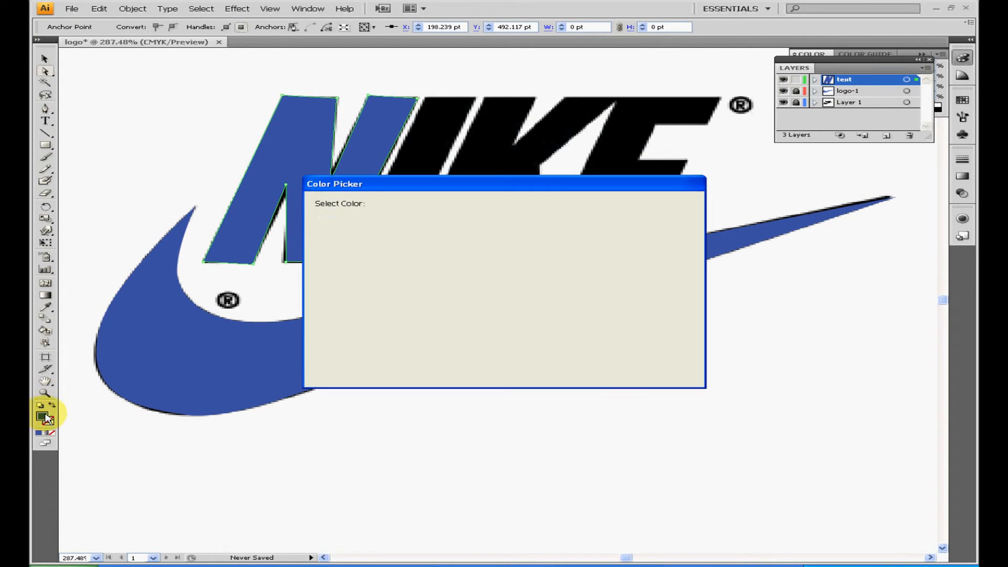
pyautogui.click(529, 220)
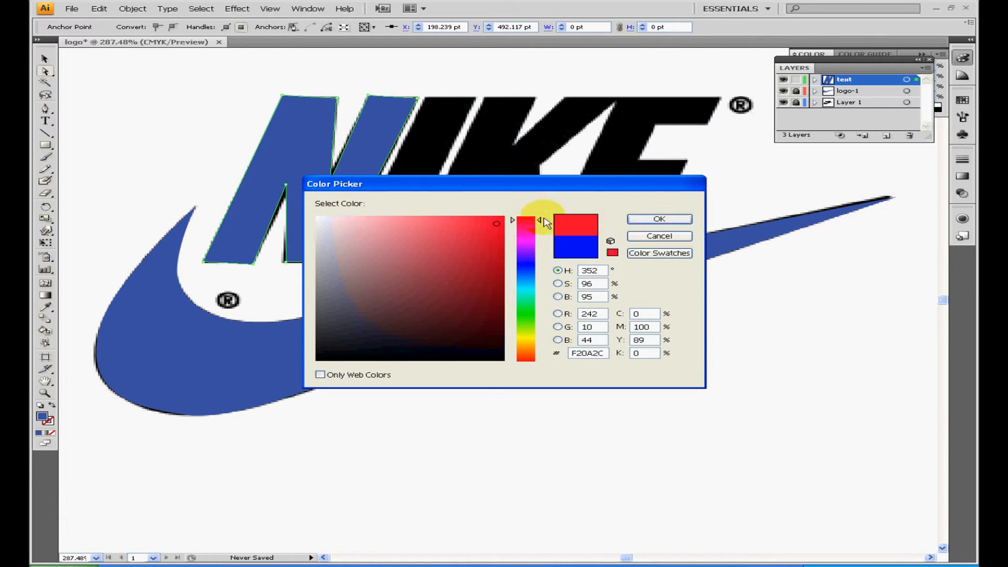
pyautogui.click(645, 220)
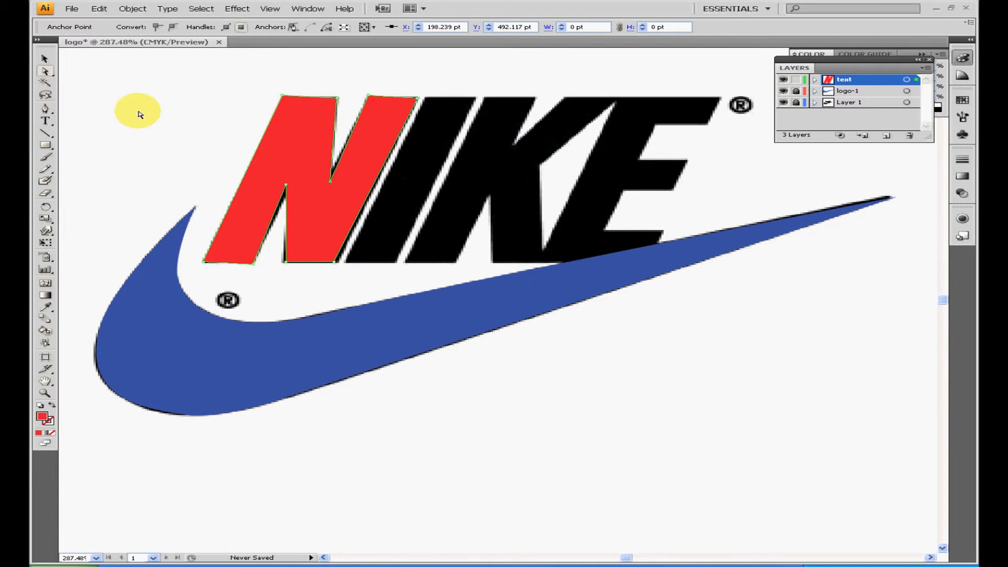
# Trace the letter I as a closed four-point red shape with the Pen tool
pyautogui.click(45, 109)
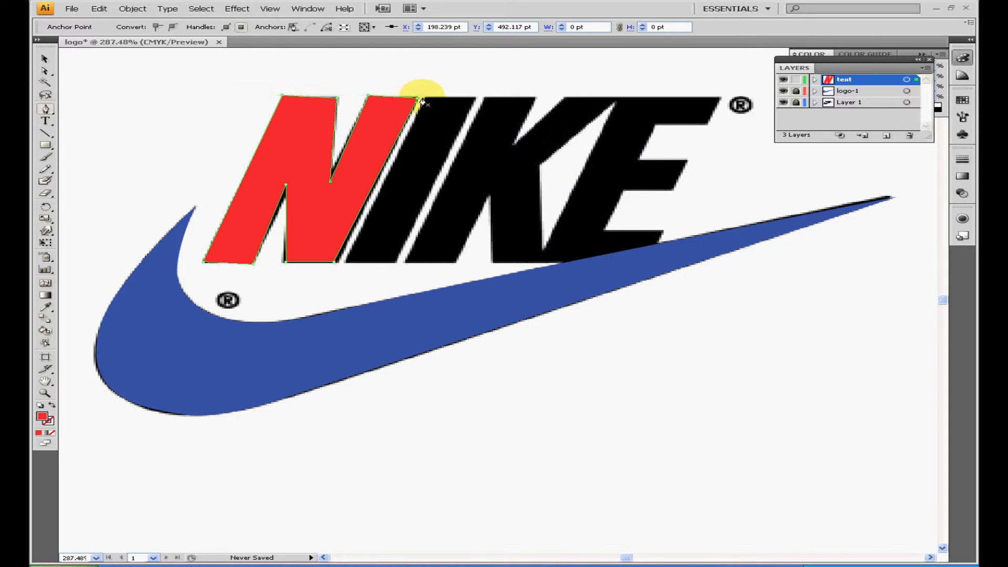
pyautogui.click(427, 96)
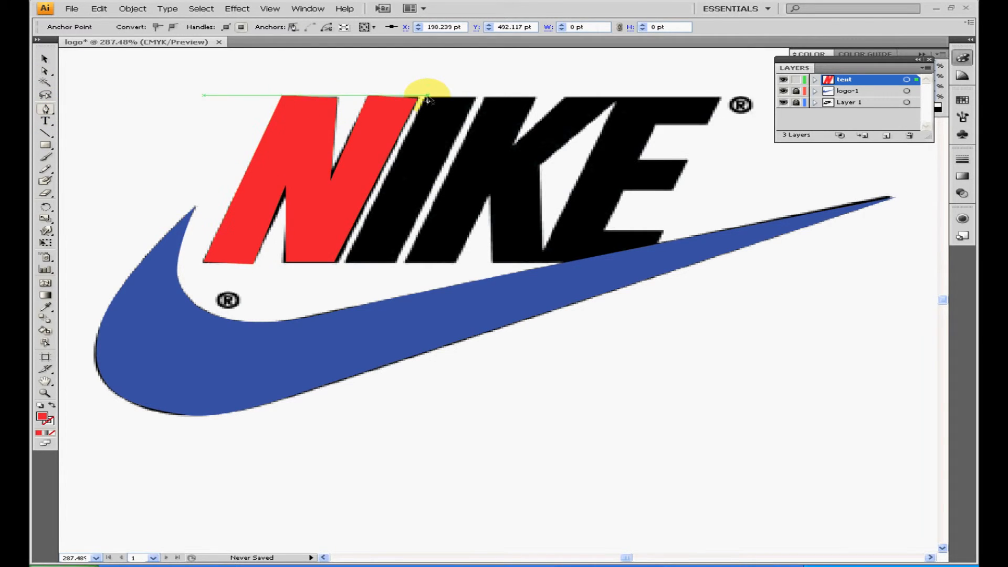
pyautogui.click(347, 265)
pyautogui.click(398, 261)
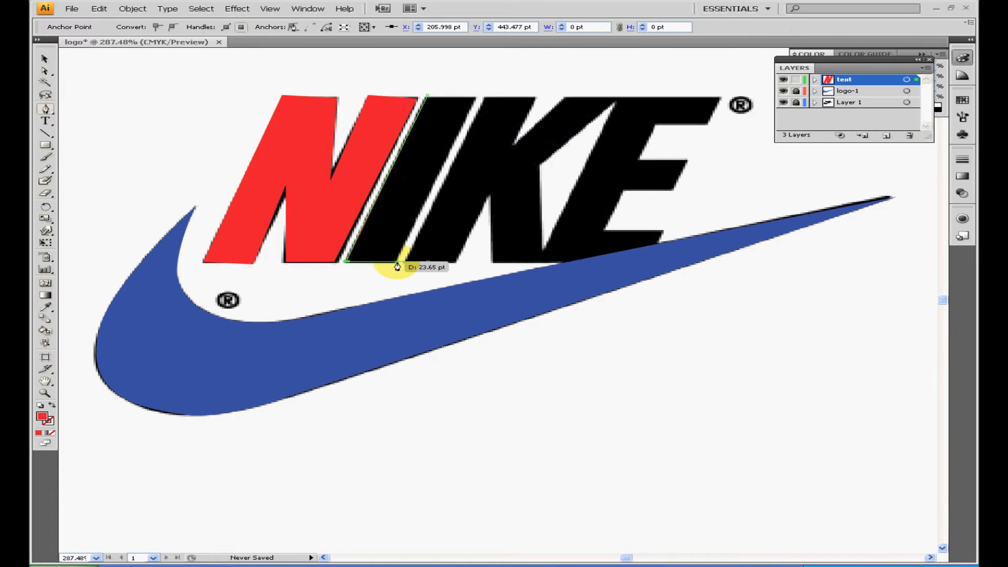
pyautogui.click(475, 101)
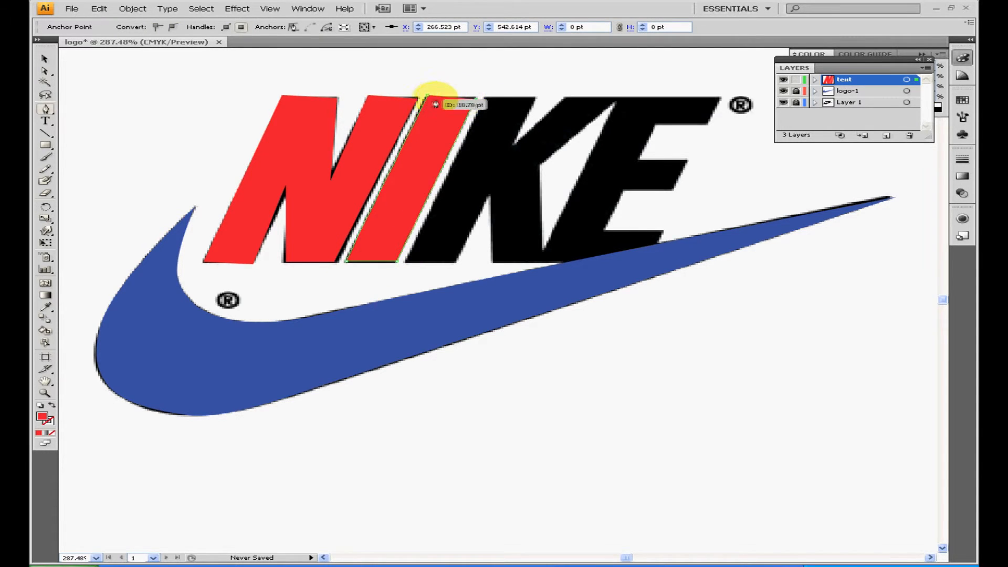
pyautogui.click(428, 98)
# Trace the letter K as a closed red shape with straight Pen segments around its stem, leg and arm
pyautogui.click(487, 97)
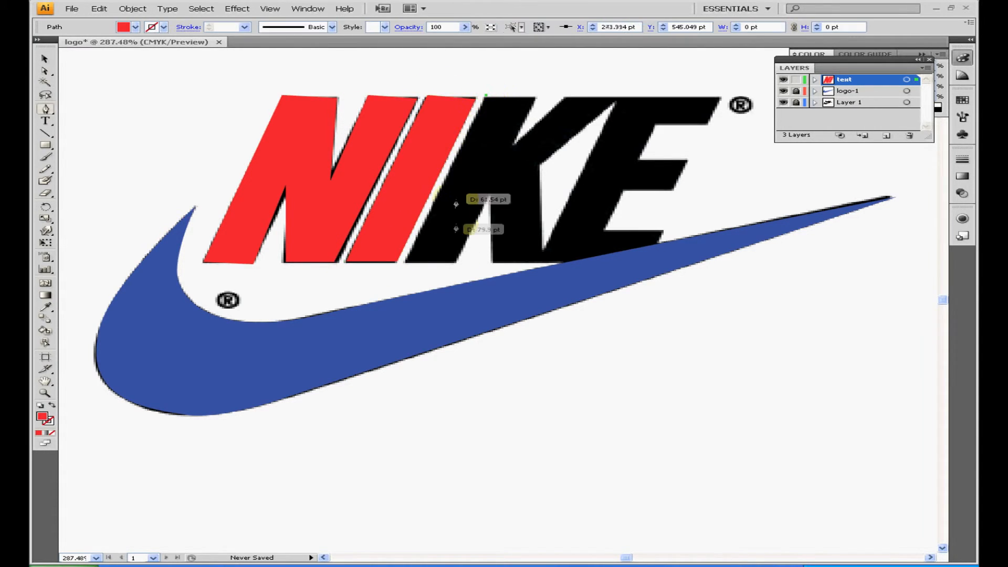
pyautogui.click(401, 263)
pyautogui.click(461, 264)
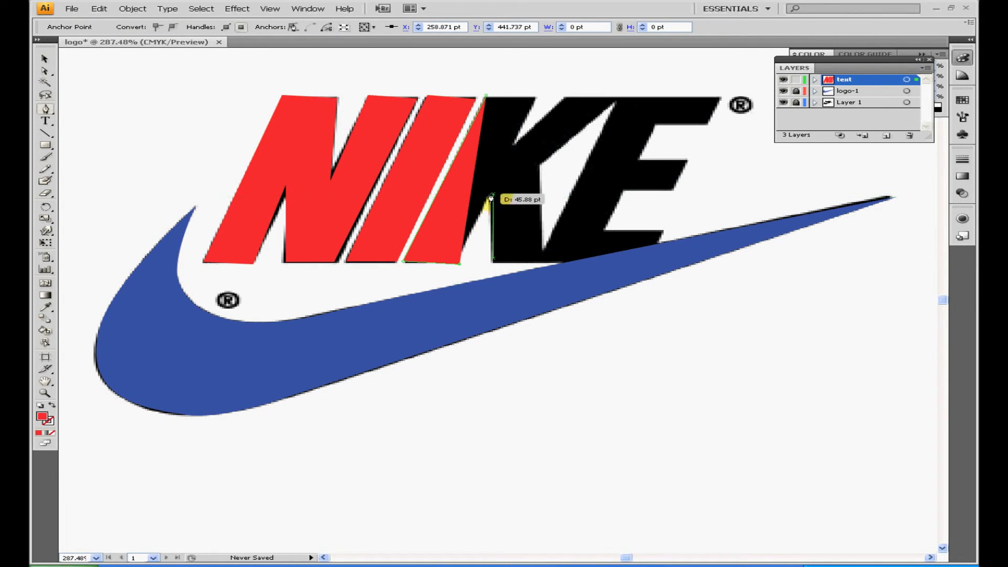
pyautogui.click(492, 194)
pyautogui.click(492, 261)
pyautogui.click(542, 262)
pyautogui.click(540, 164)
pyautogui.click(621, 99)
pyautogui.click(561, 98)
pyautogui.click(512, 146)
pyautogui.click(531, 100)
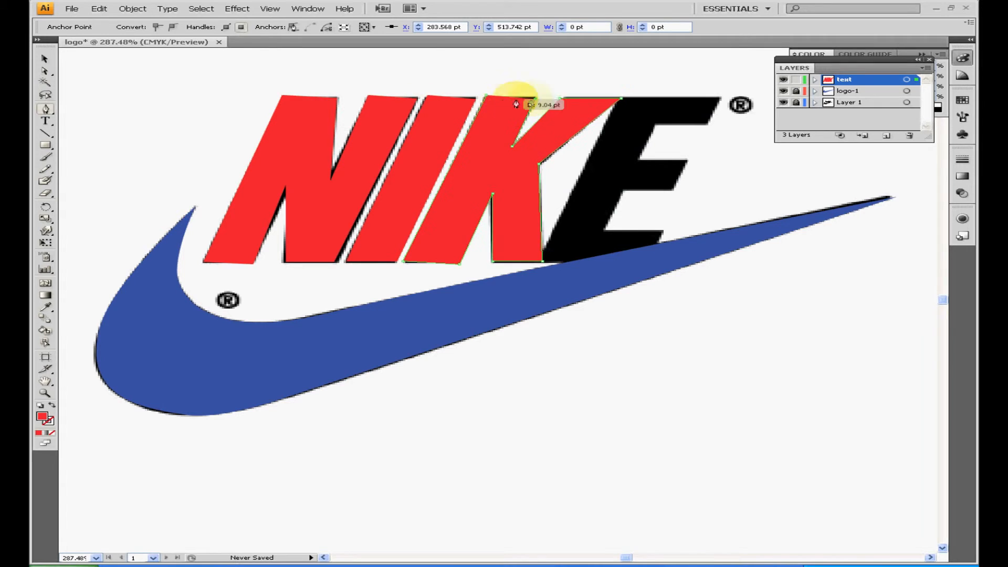
pyautogui.click(486, 99)
# Trace the letter E in red with the Pen tool, from its upper-right corner around the stem, base and arms
pyautogui.click(539, 269)
pyautogui.click(656, 231)
pyautogui.click(713, 106)
pyautogui.click(720, 98)
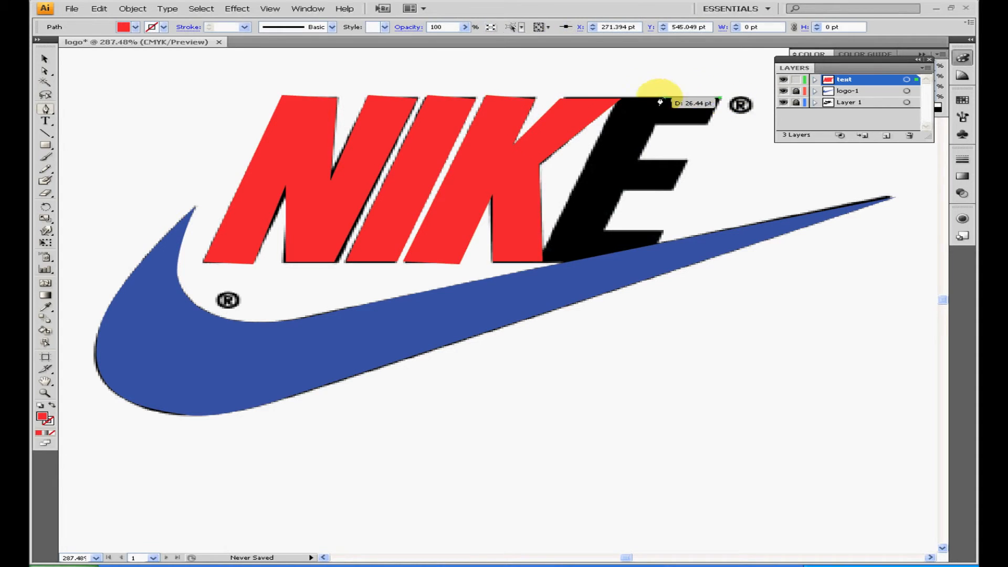
pyautogui.click(622, 99)
pyautogui.moveTo(536, 262); pyautogui.dragTo(649, 270)
pyautogui.click(648, 266)
pyautogui.click(662, 229)
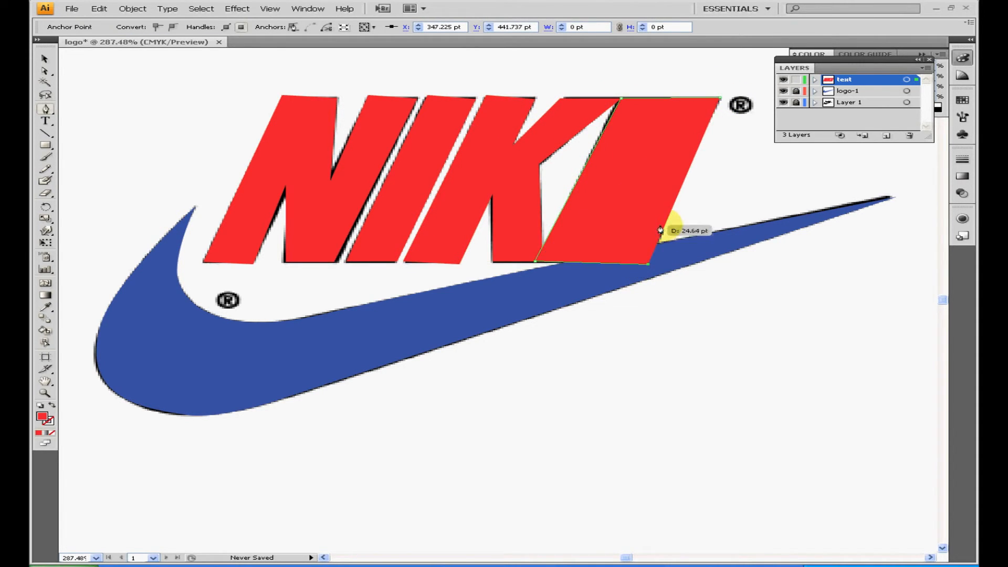
pyautogui.click(610, 228)
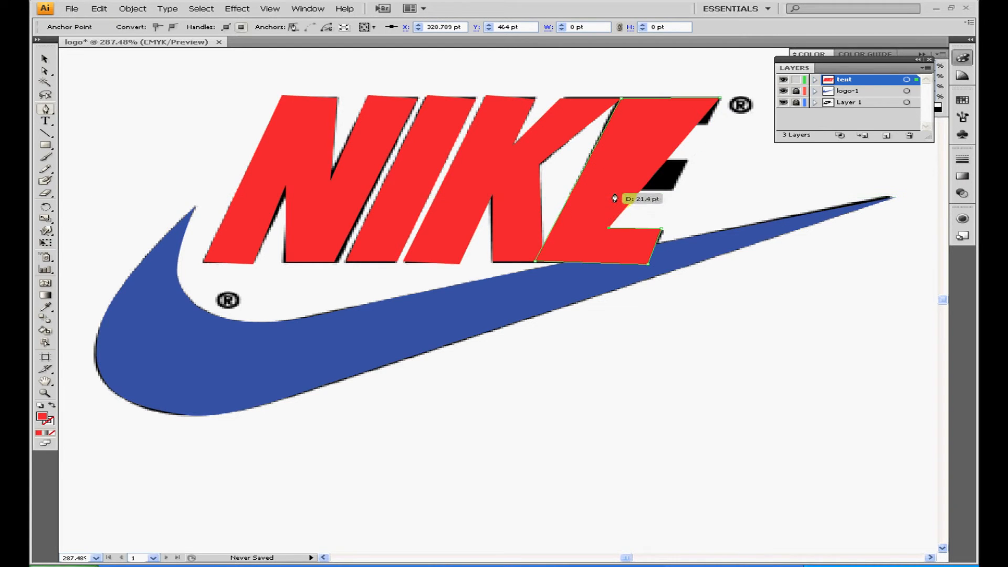
pyautogui.click(616, 192)
pyautogui.click(674, 192)
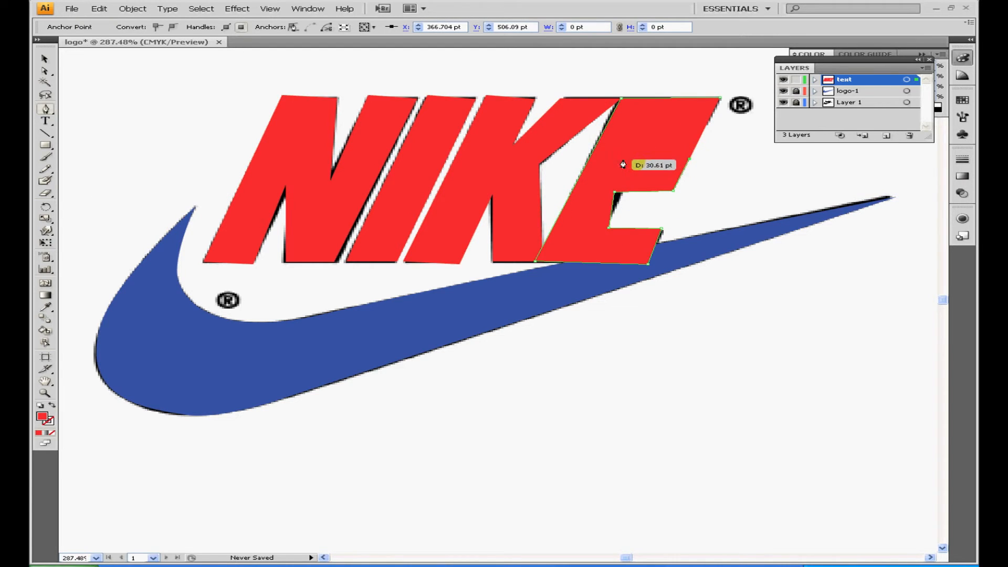
pyautogui.click(688, 158)
pyautogui.click(637, 157)
pyautogui.click(653, 126)
pyautogui.click(706, 124)
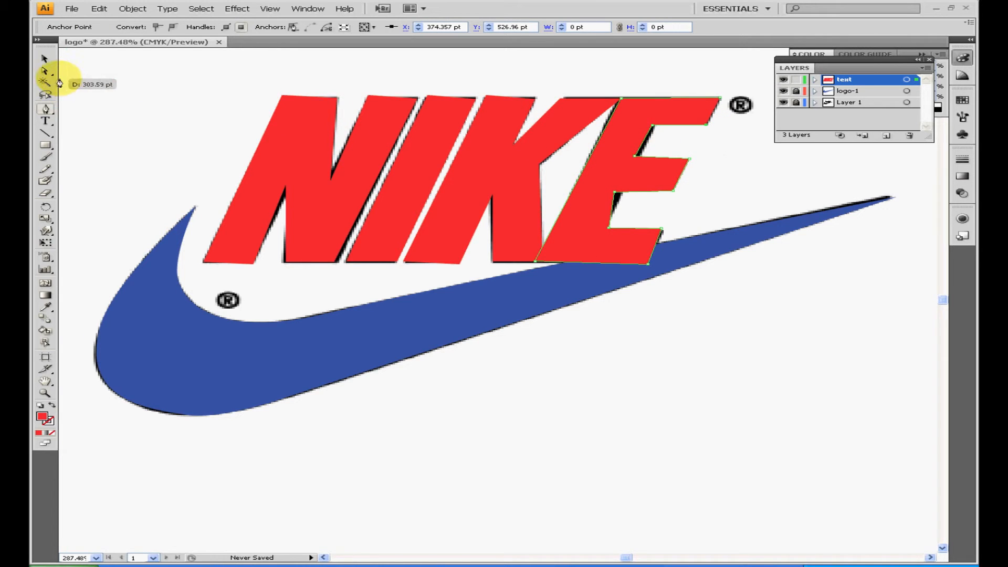
# Move the E's inner arm anchors and its top corner beside the K to match the reference edges
pyautogui.click(617, 196)
pyautogui.moveTo(624, 194); pyautogui.dragTo(622, 193)
pyautogui.click(636, 158)
pyautogui.click(650, 131)
pyautogui.moveTo(641, 159); pyautogui.dragTo(657, 127)
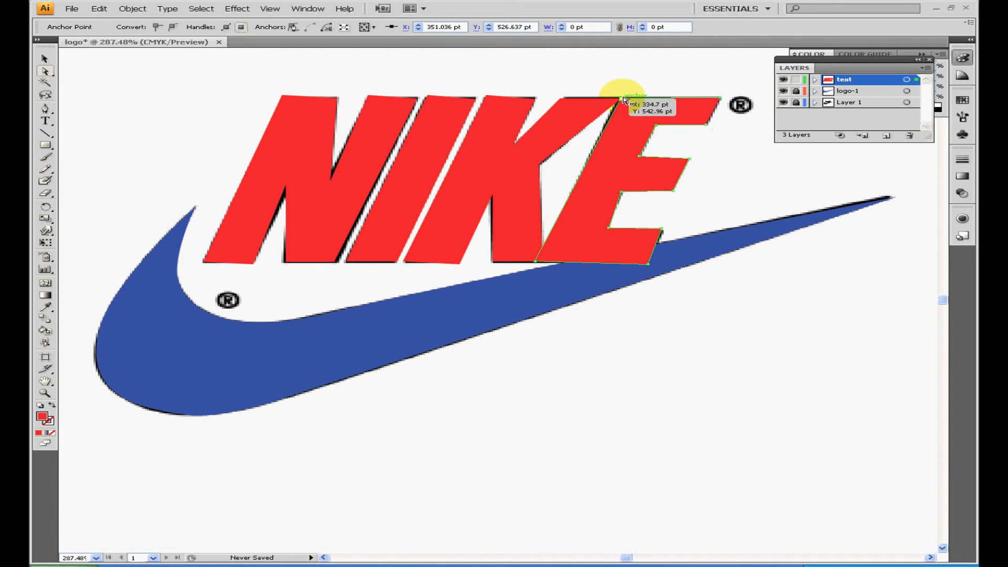
pyautogui.moveTo(622, 99); pyautogui.dragTo(619, 98)
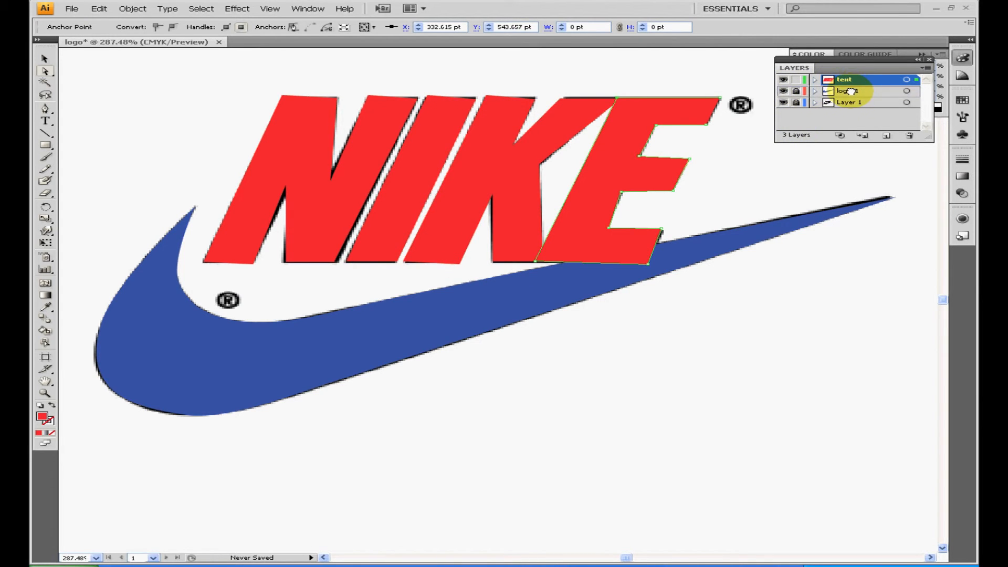
# Move the logo-1 layer above the text layer and lock the text layer
pyautogui.moveTo(851, 91); pyautogui.dragTo(855, 91)
pyautogui.click(797, 91)
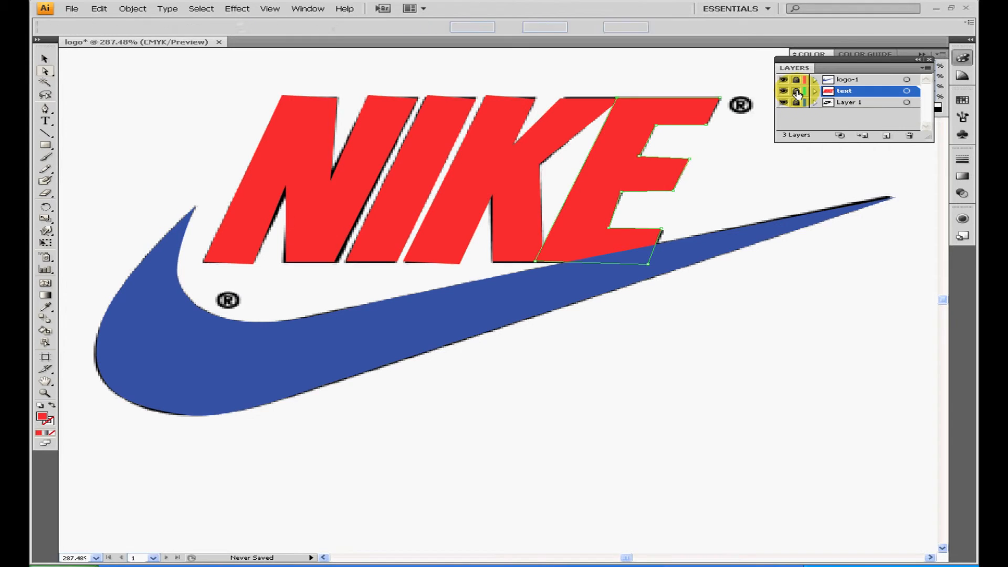
# Save the document as logo-nike in Adobe Illustrator format in the Illustrator Logo folder, using the Illustrator CS4 version options
pyautogui.click(71, 9)
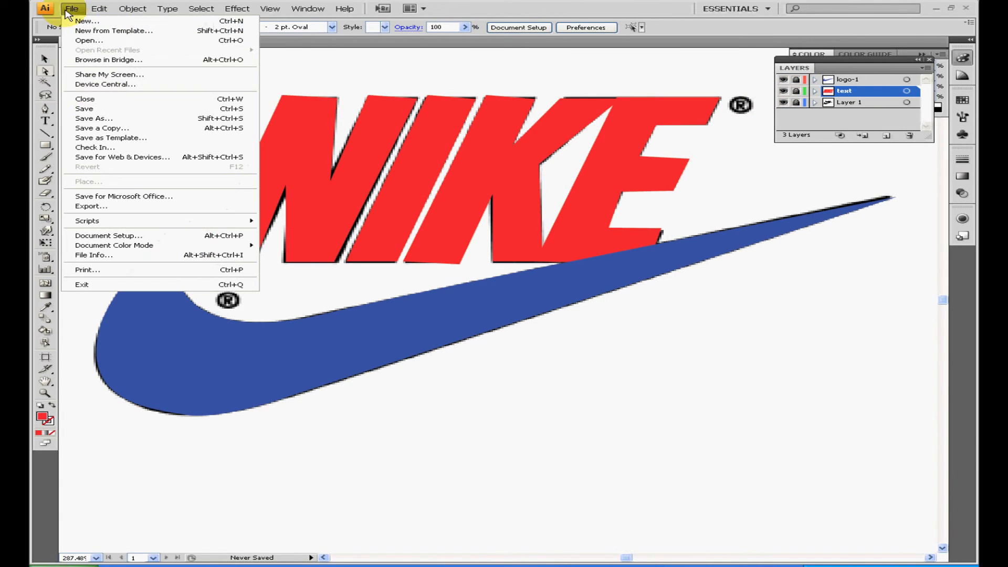
pyautogui.click(116, 120)
pyautogui.click(84, 181)
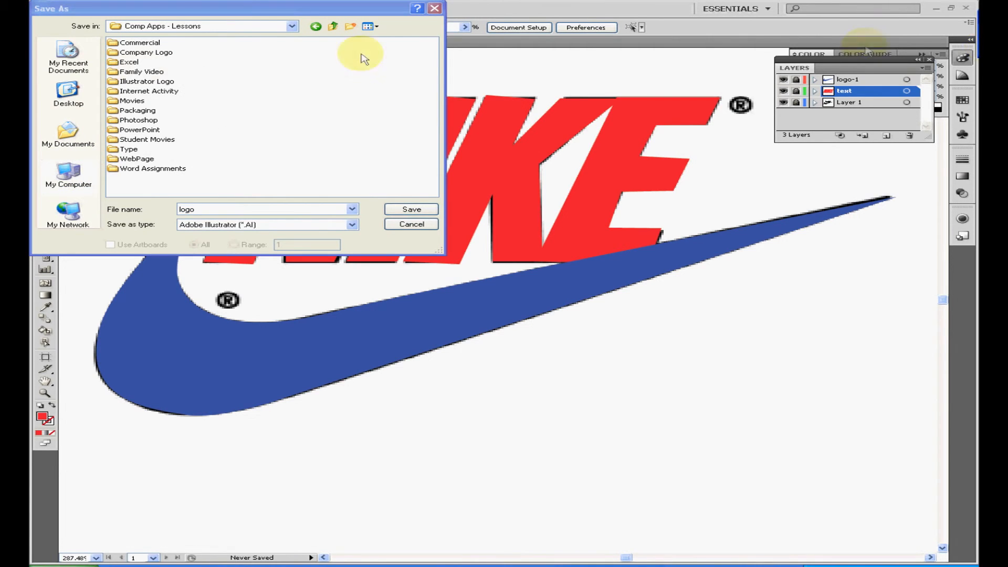
pyautogui.doubleClick(140, 82)
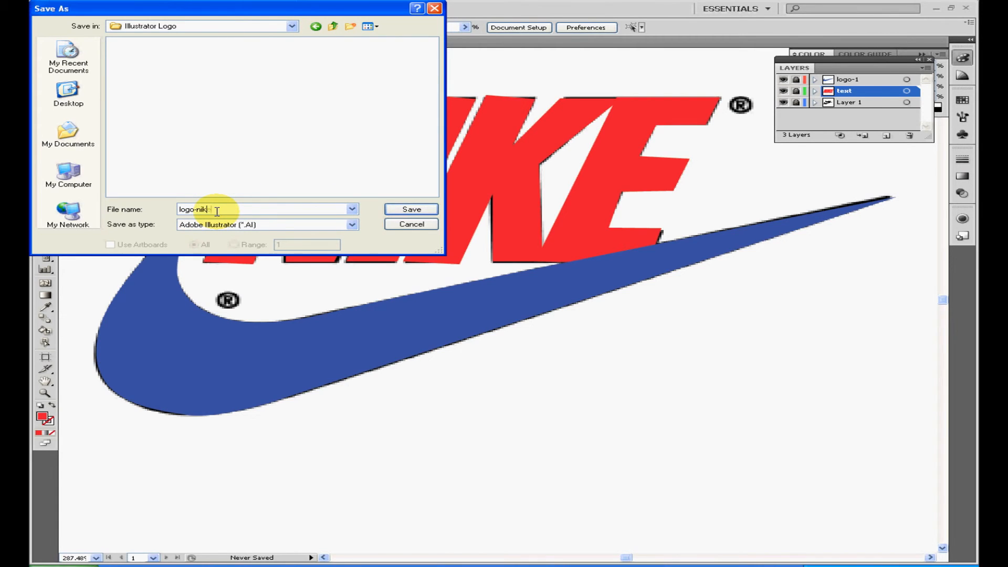
pyautogui.click(412, 209)
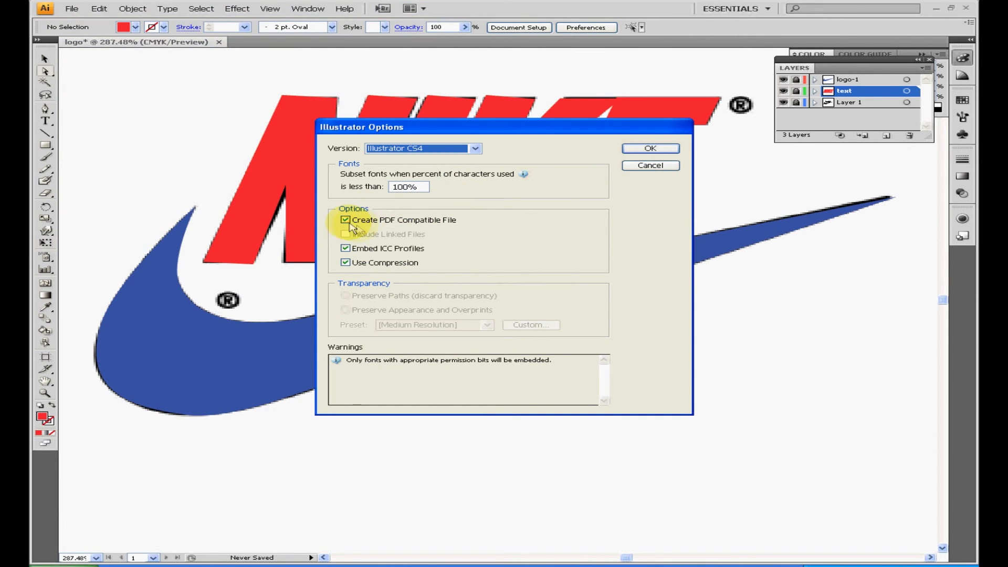
pyautogui.click(647, 148)
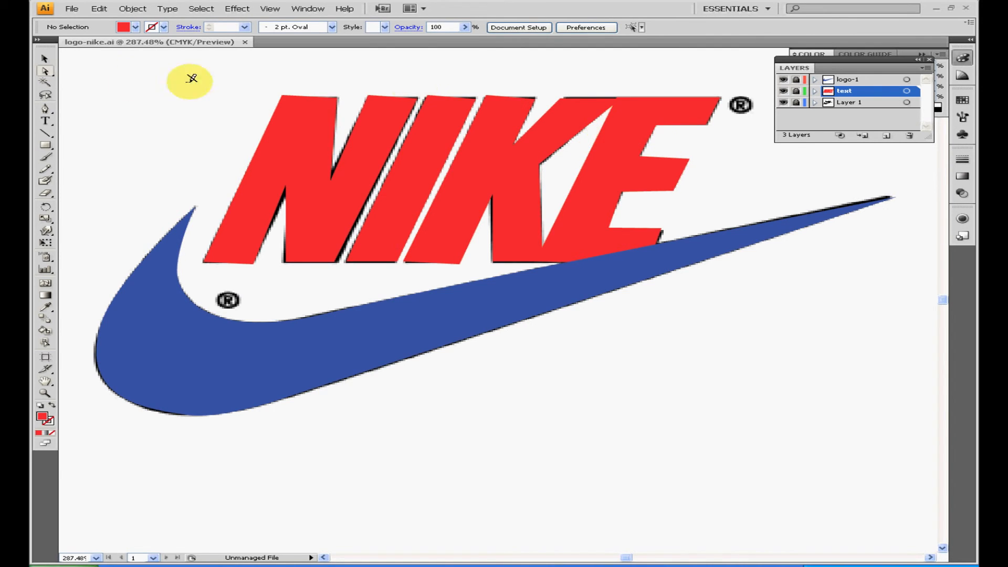
pyautogui.click(46, 111)
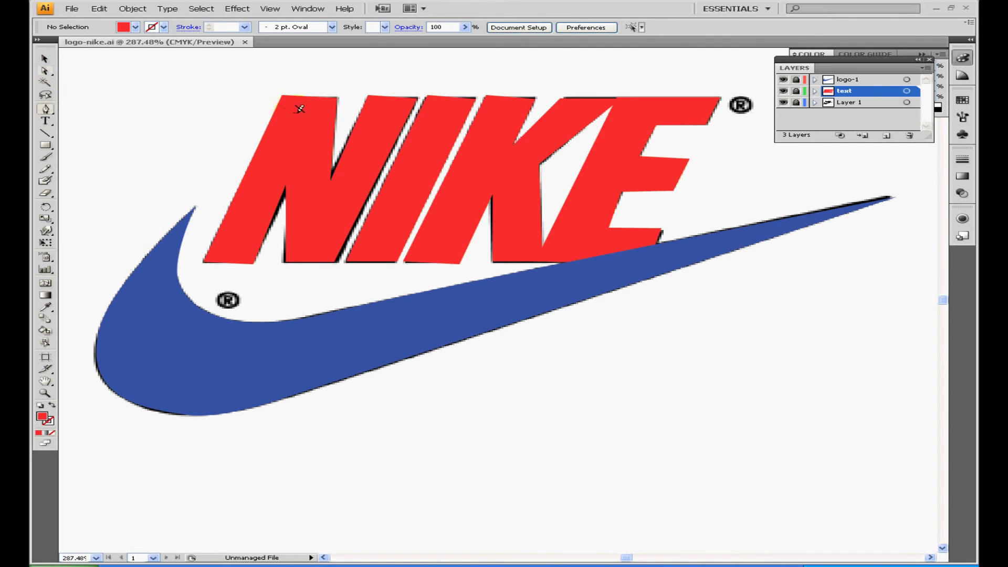
pyautogui.click(45, 60)
# Unlock the text layer and select the letter N's path for anchor editing with the Direct Selection tool
pyautogui.click(46, 71)
pyautogui.click(796, 91)
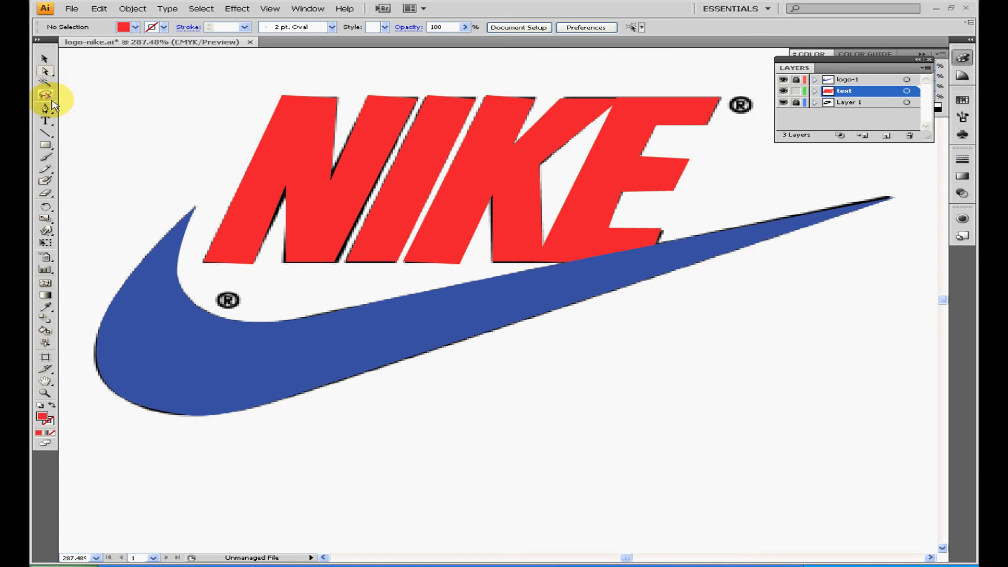
pyautogui.click(45, 70)
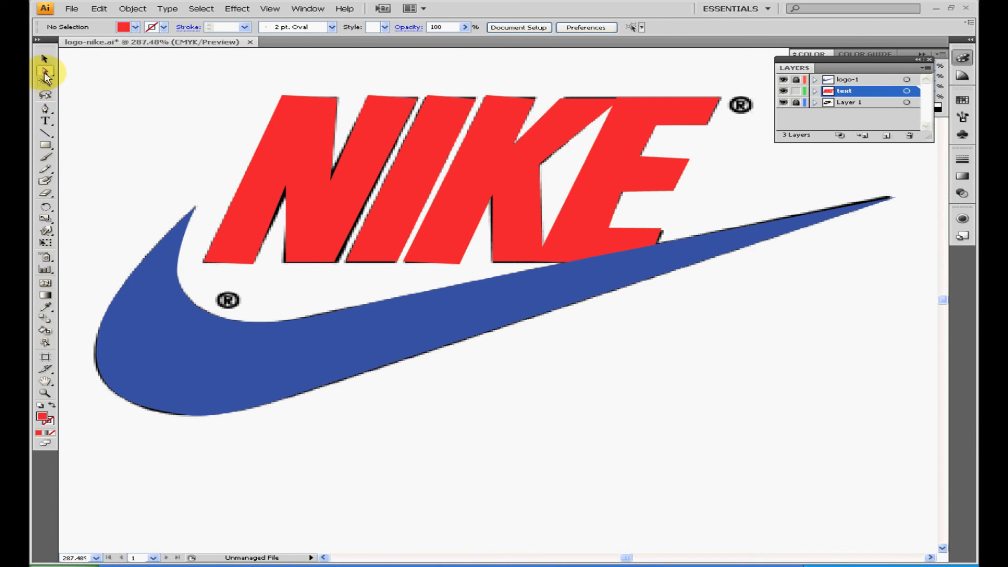
pyautogui.click(292, 99)
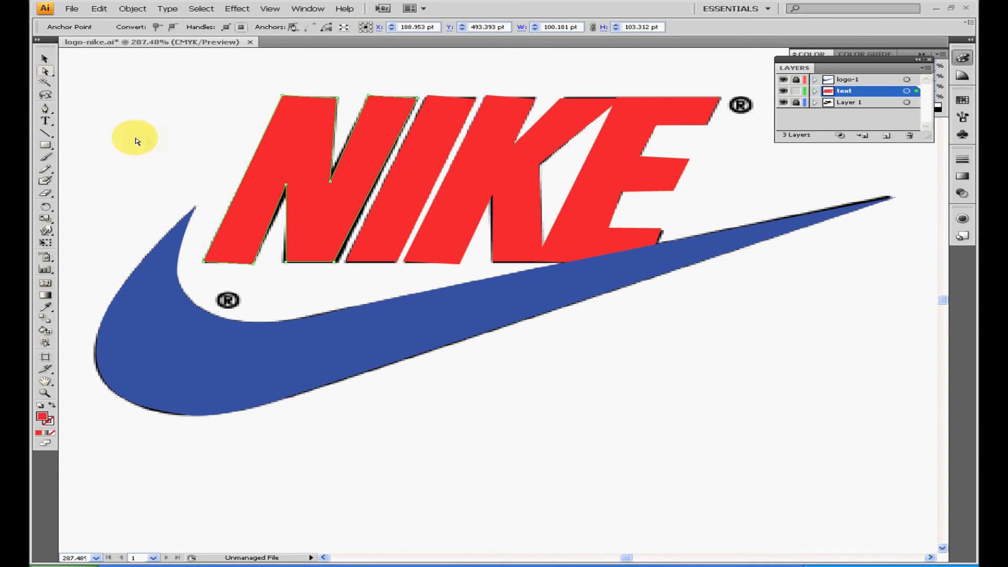
# Move the N's two inner notch anchors slightly so they sit closer to the reference edges
pyautogui.click(46, 110)
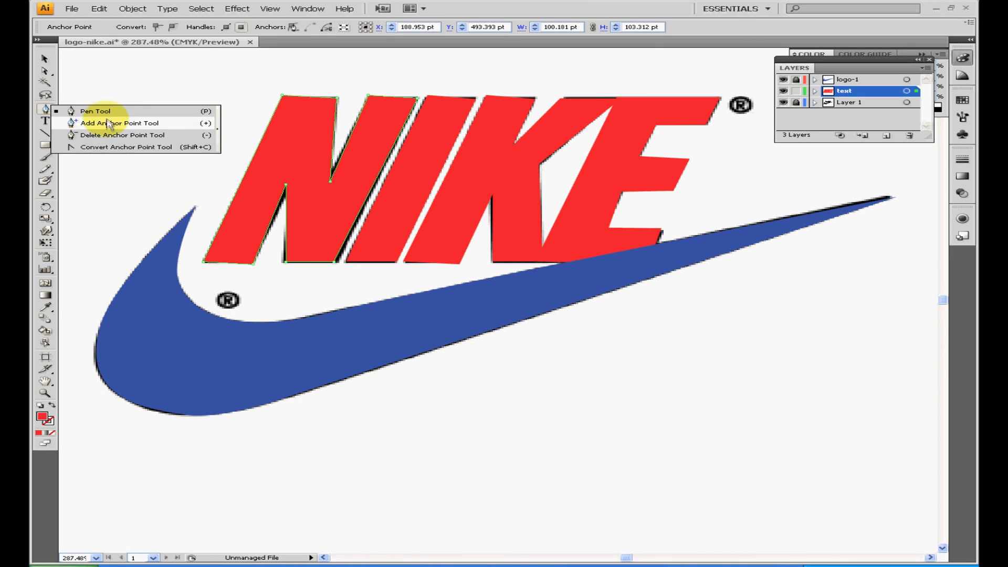
pyautogui.click(88, 111)
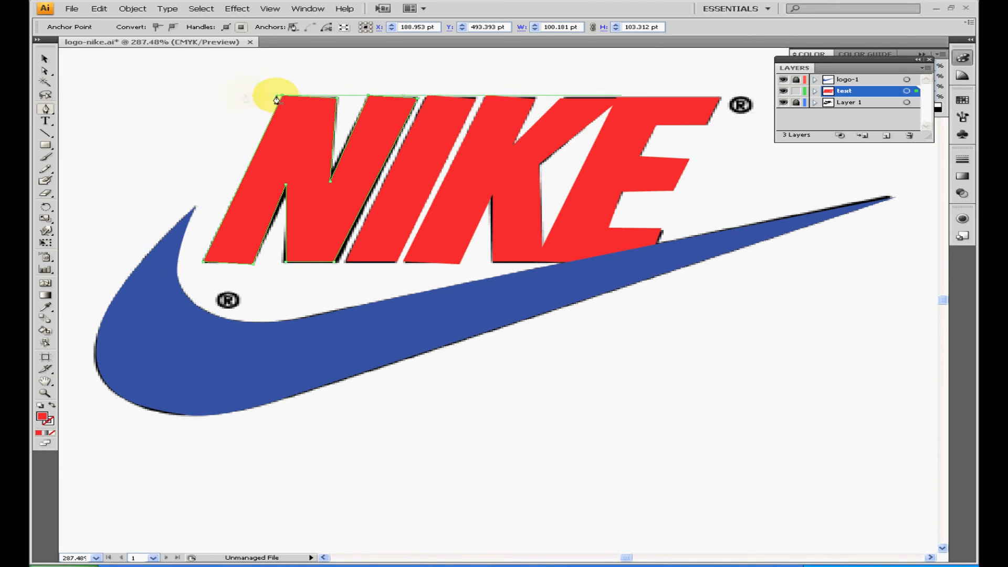
pyautogui.click(45, 71)
pyautogui.click(282, 97)
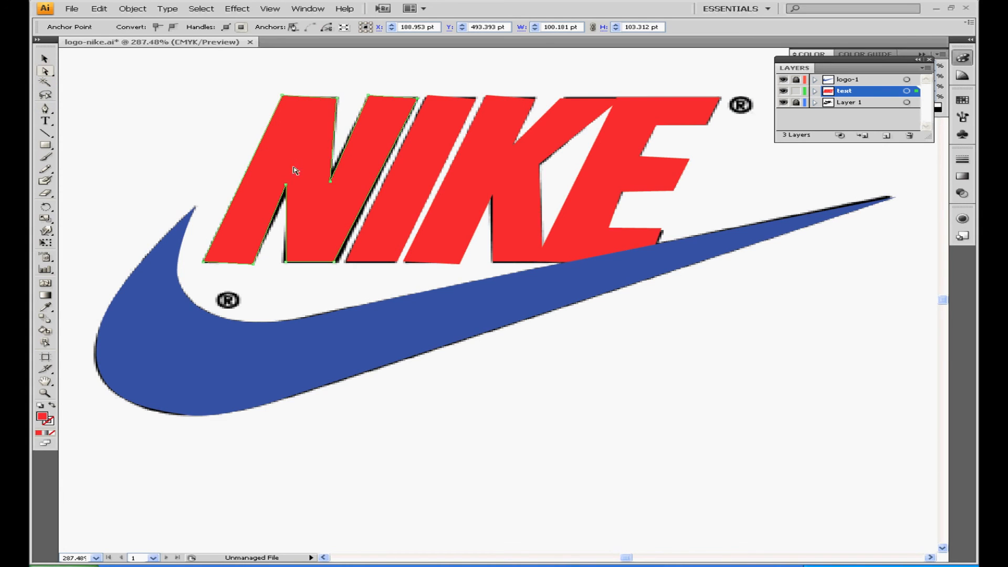
pyautogui.click(288, 186)
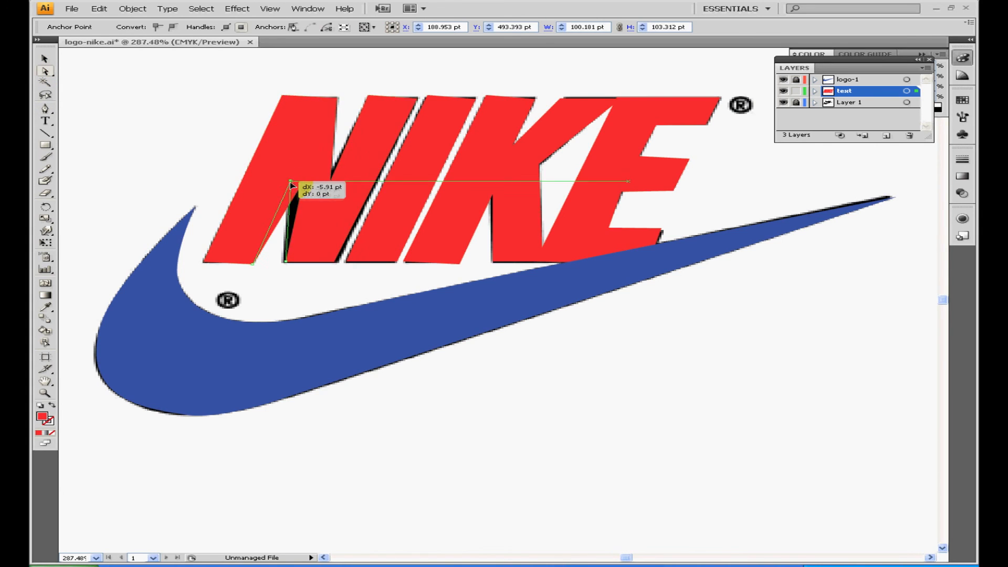
pyautogui.click(331, 182)
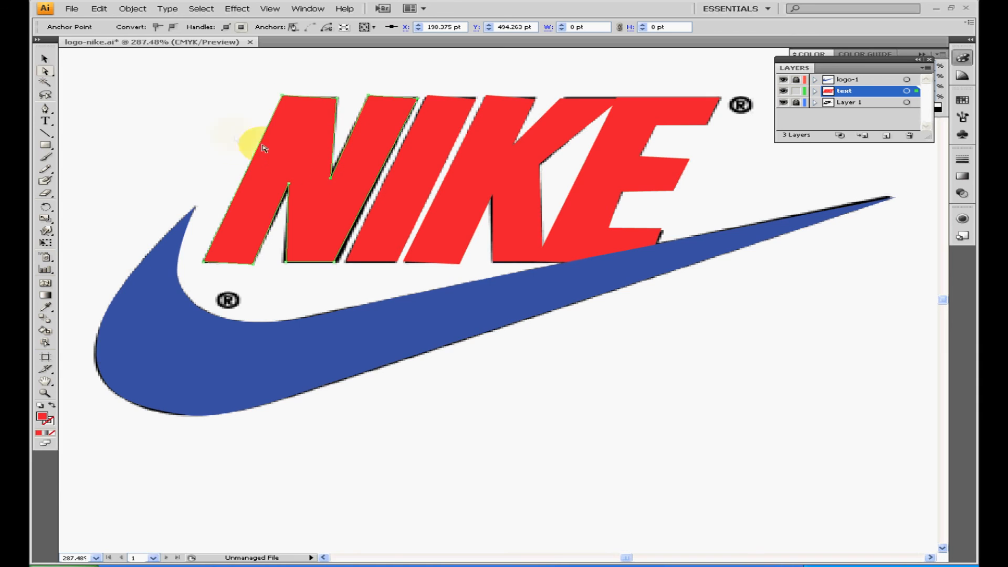
# Add an anchor point on the upper inner edge of the N's first stem and pull it inward into the letter
pyautogui.click(46, 108)
pyautogui.click(90, 125)
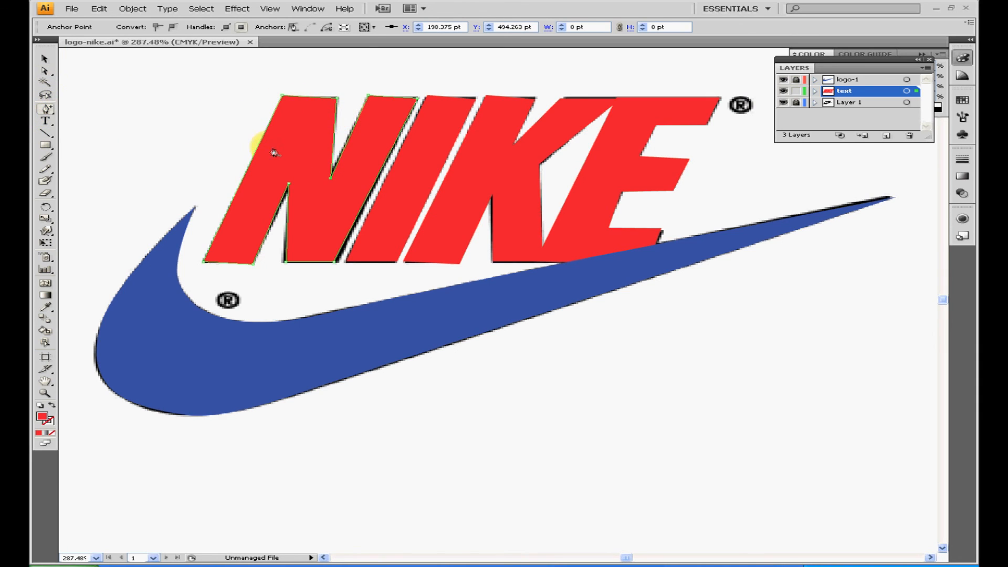
pyautogui.click(337, 131)
pyautogui.click(45, 71)
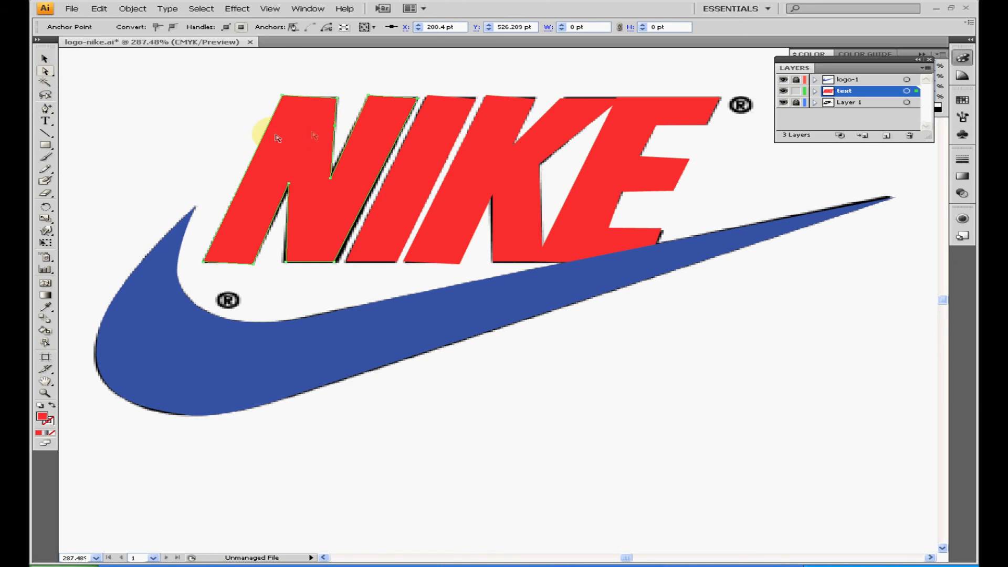
pyautogui.moveTo(310, 129); pyautogui.dragTo(310, 128)
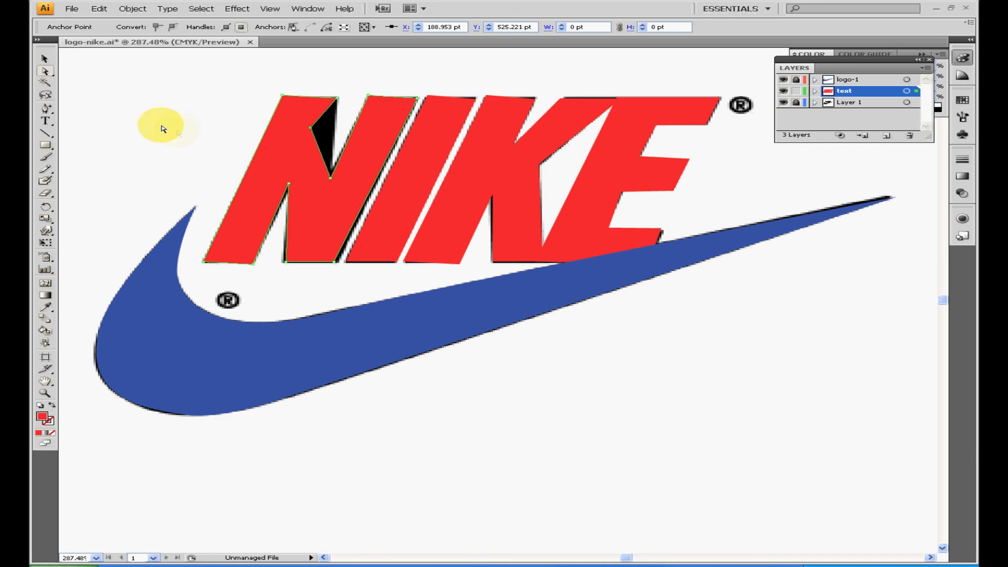
# Remove the added anchor point from the N's inner edge with the Delete Anchor Point tool
pyautogui.moveTo(48, 112); pyautogui.dragTo(71, 131)
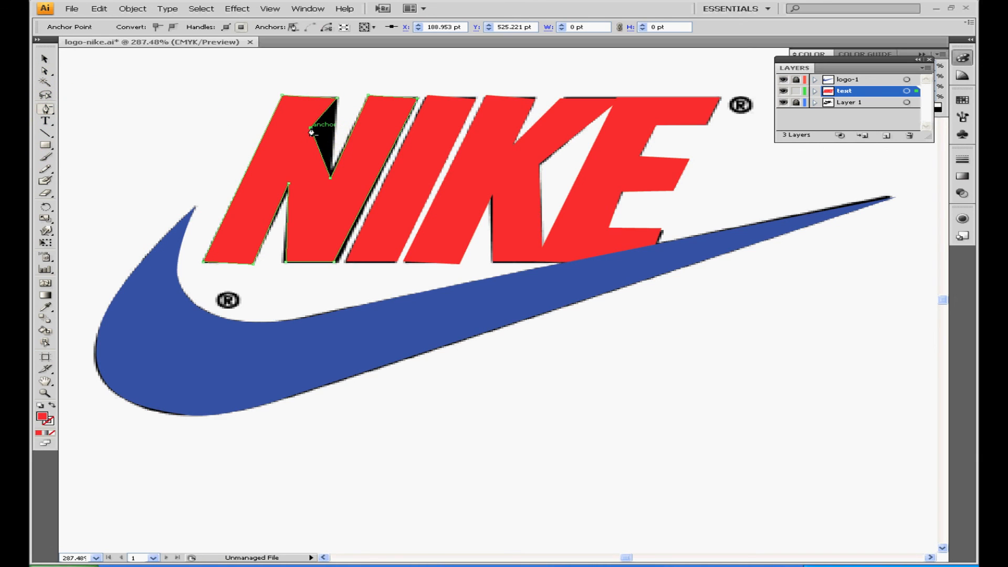
pyautogui.click(312, 132)
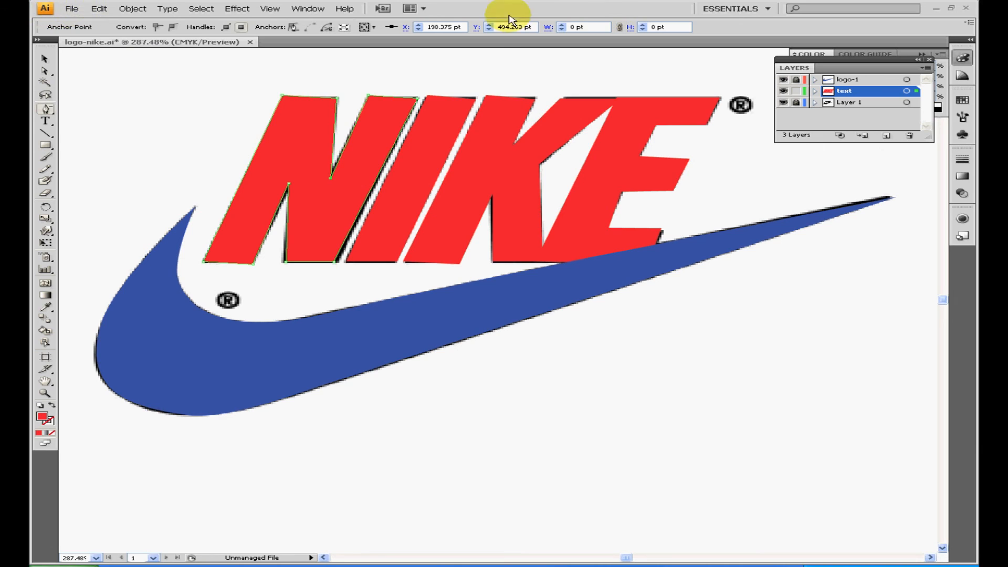